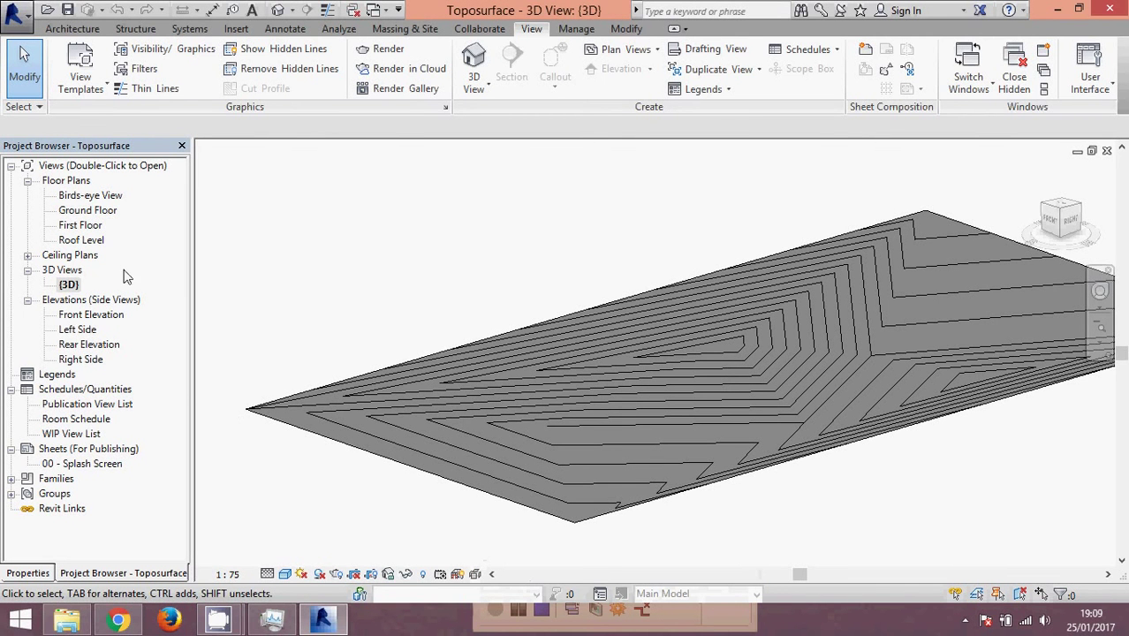
# Step: Open the Ground Floor plan view to show the site map image with spot heights
pyautogui.click(94, 215)
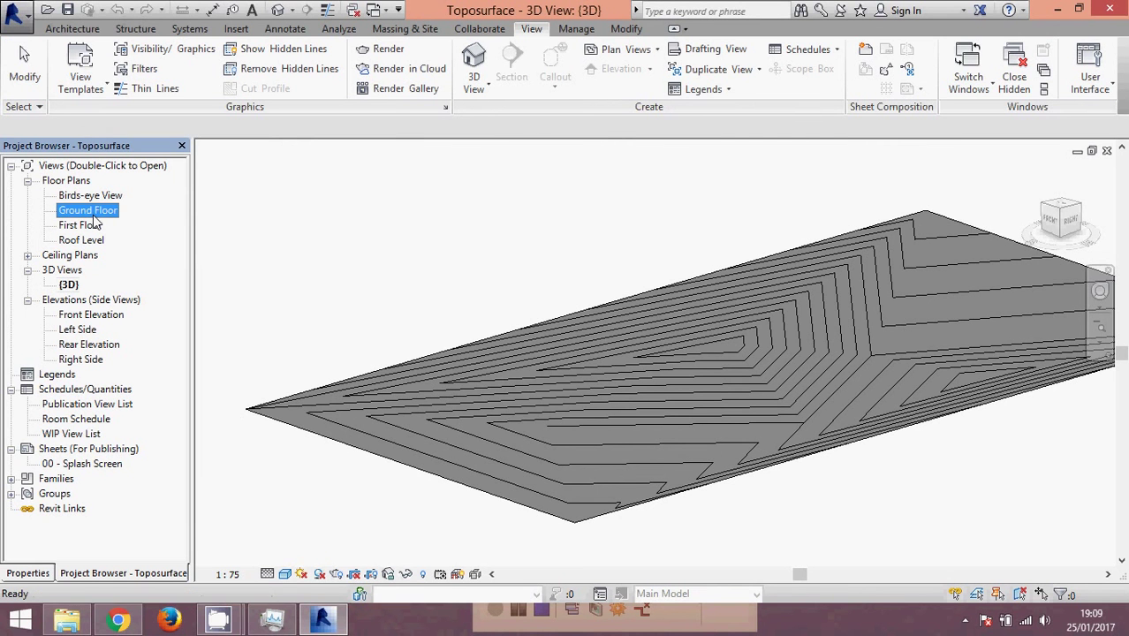
pyautogui.doubleClick(93, 214)
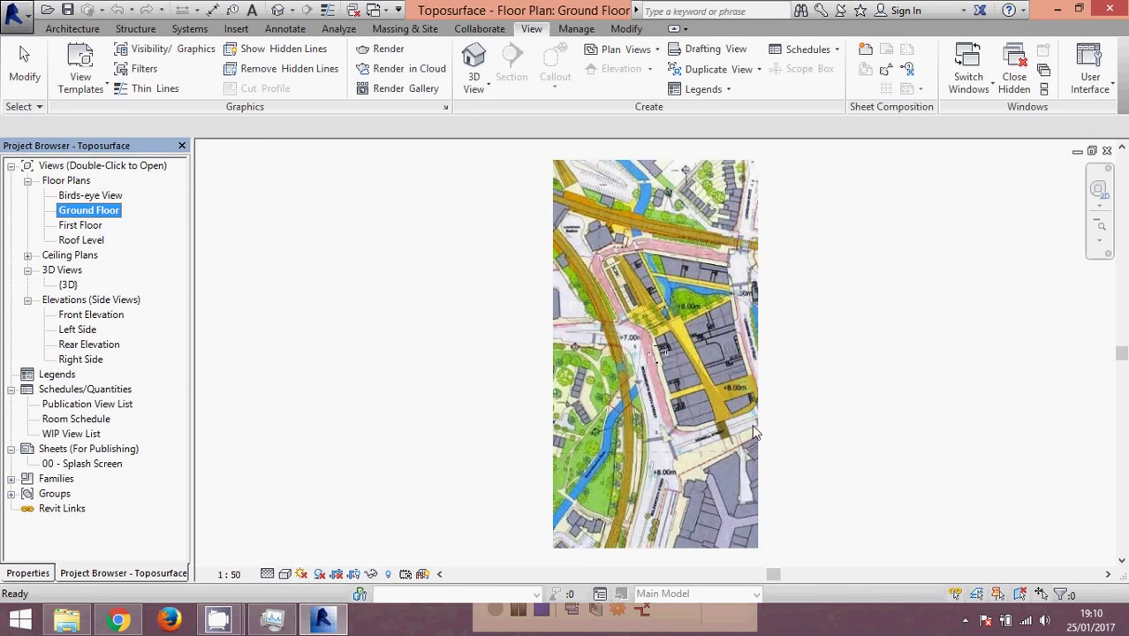
# Step: Start a Site Component from Massing & Site and decline loading a Site family
pyautogui.click(404, 29)
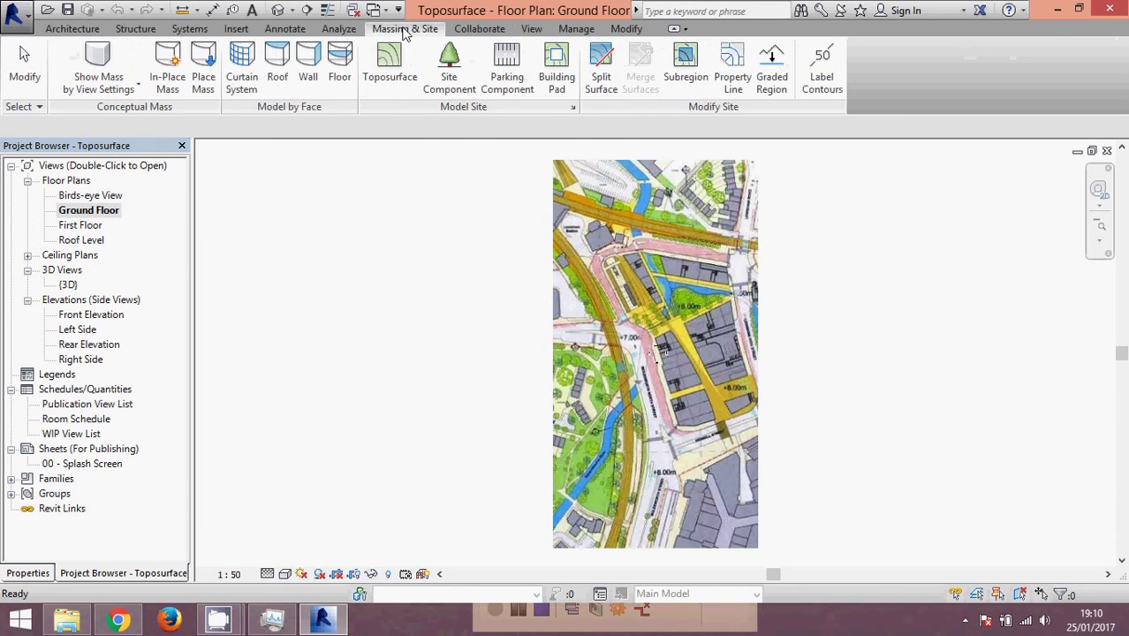
pyautogui.click(476, 77)
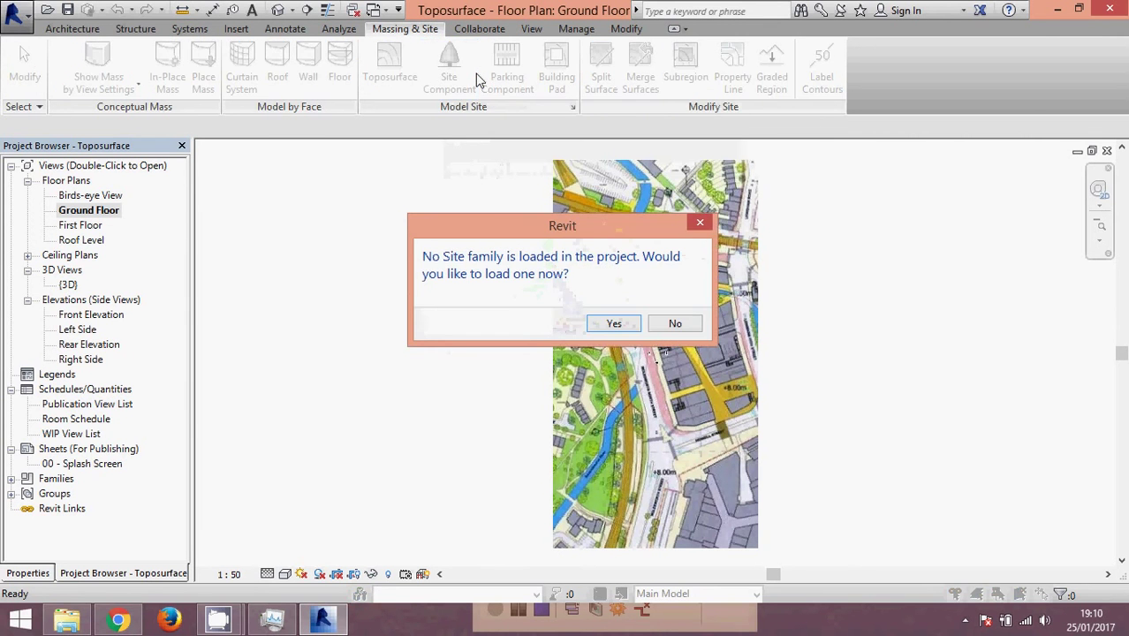
pyautogui.click(674, 324)
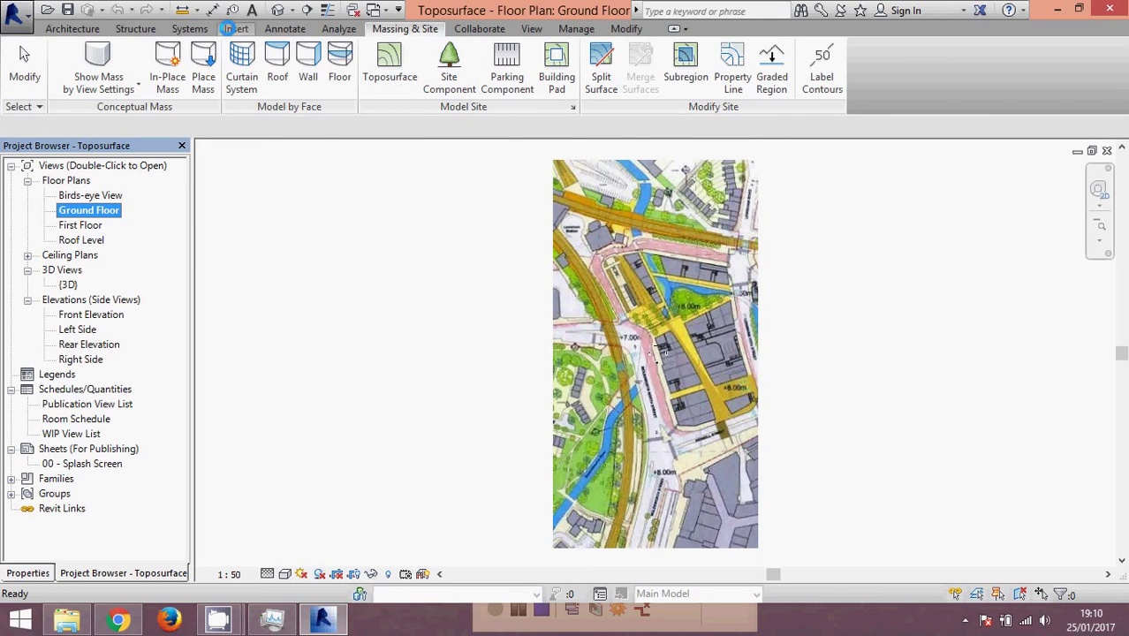
pyautogui.click(231, 30)
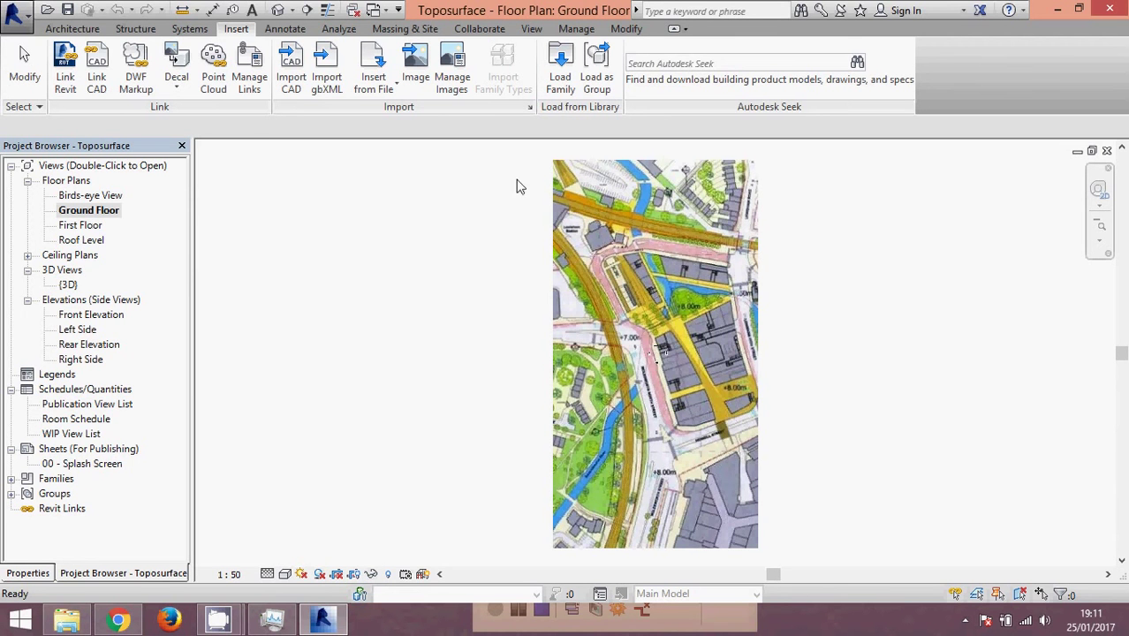
pyautogui.click(401, 30)
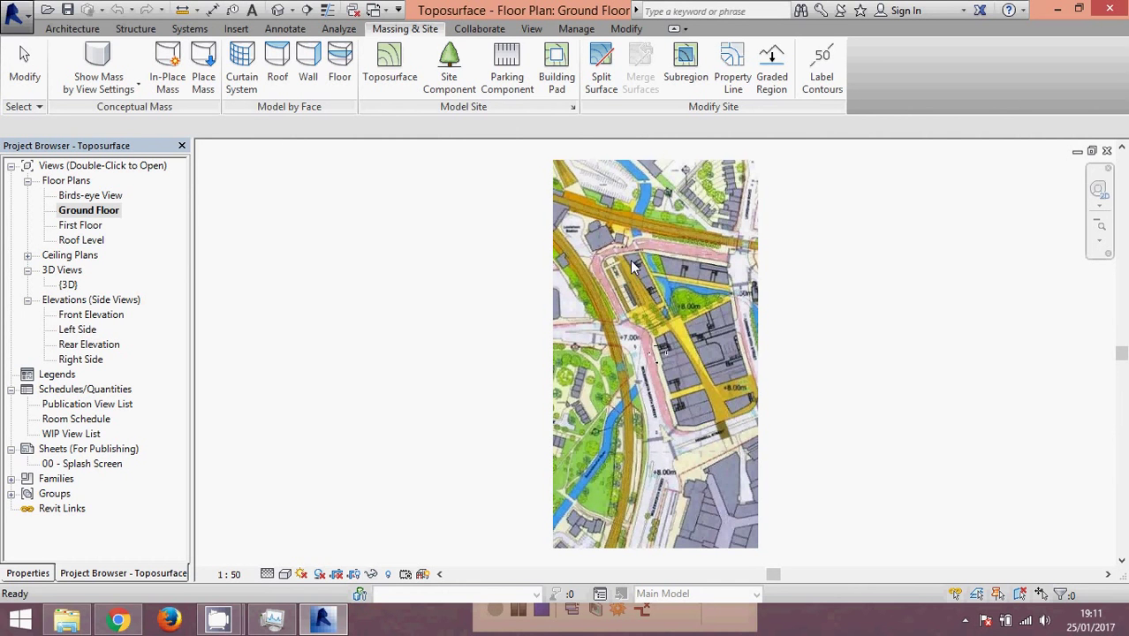
# Step: Sketch a closed Line-tool building pad boundary around the building block and finish the pad
pyautogui.click(558, 83)
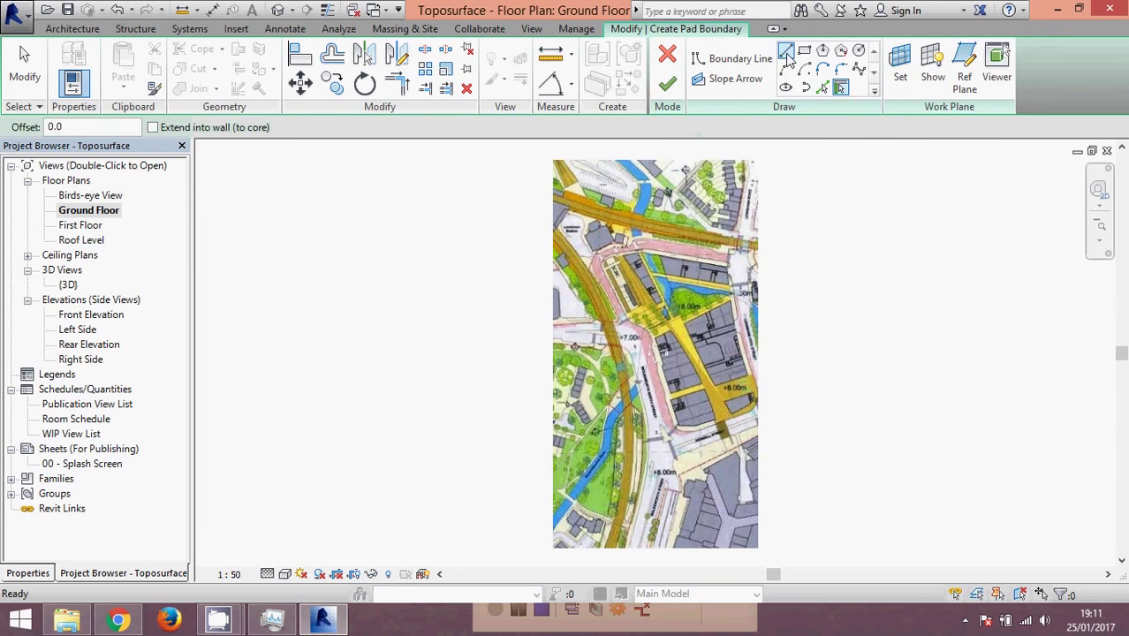
pyautogui.click(785, 53)
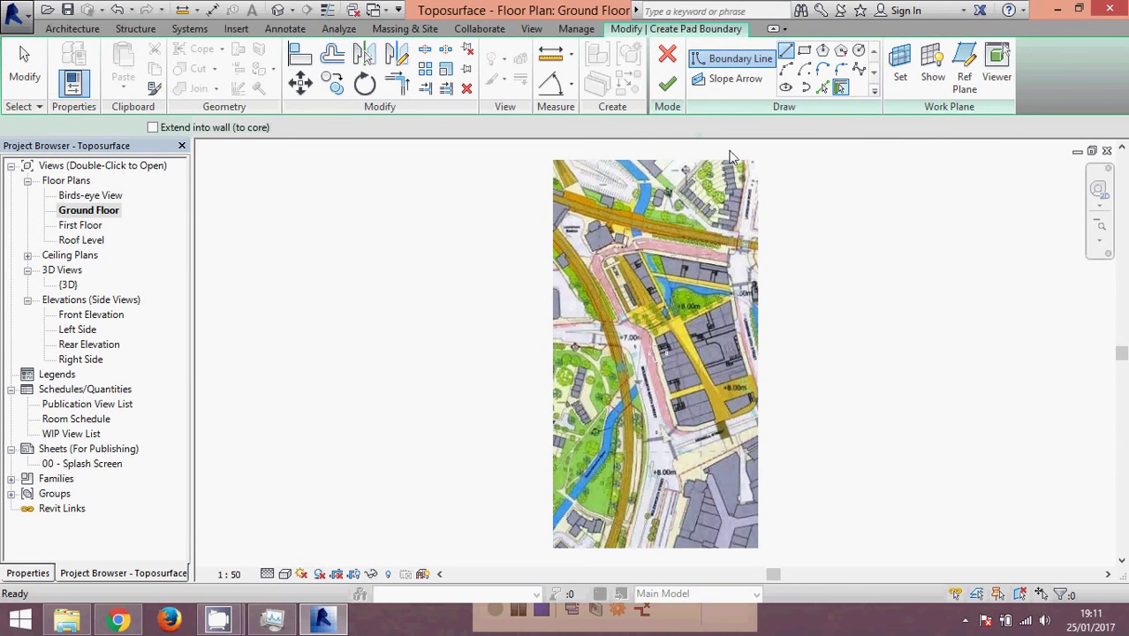
pyautogui.click(627, 254)
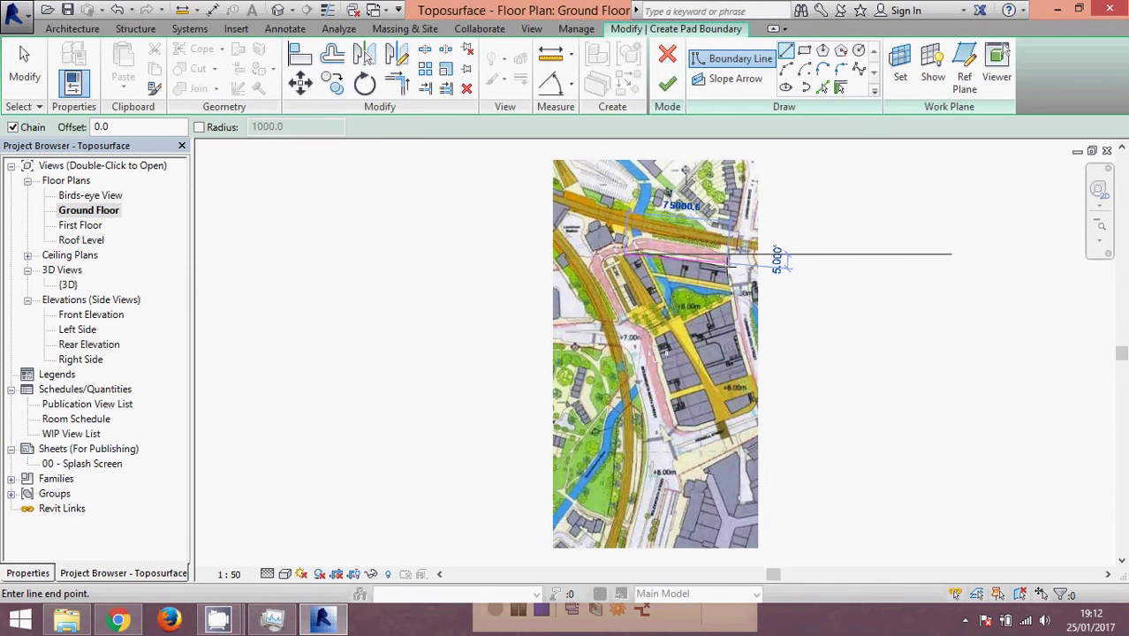
pyautogui.scroll(1, 729, 263)
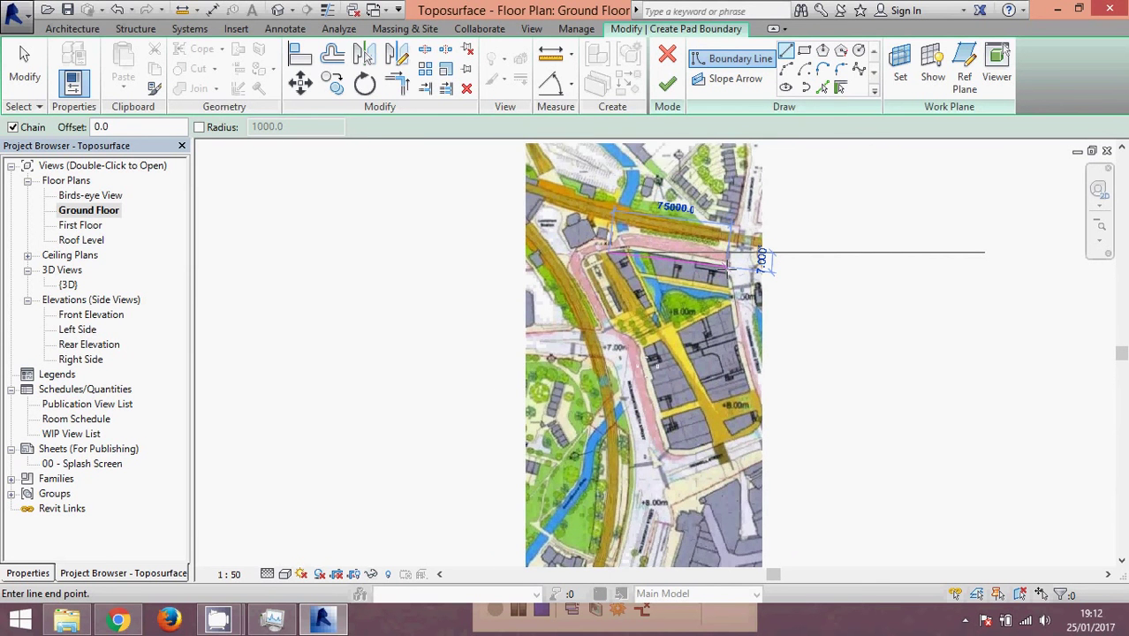
pyautogui.scroll(1, 725, 264)
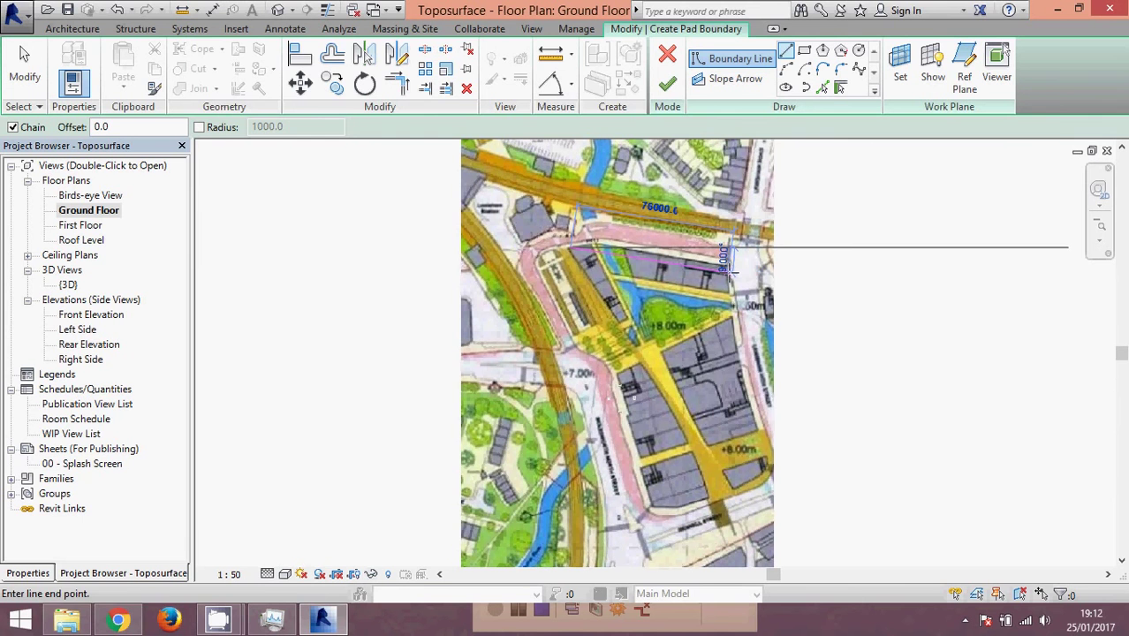
pyautogui.click(766, 272)
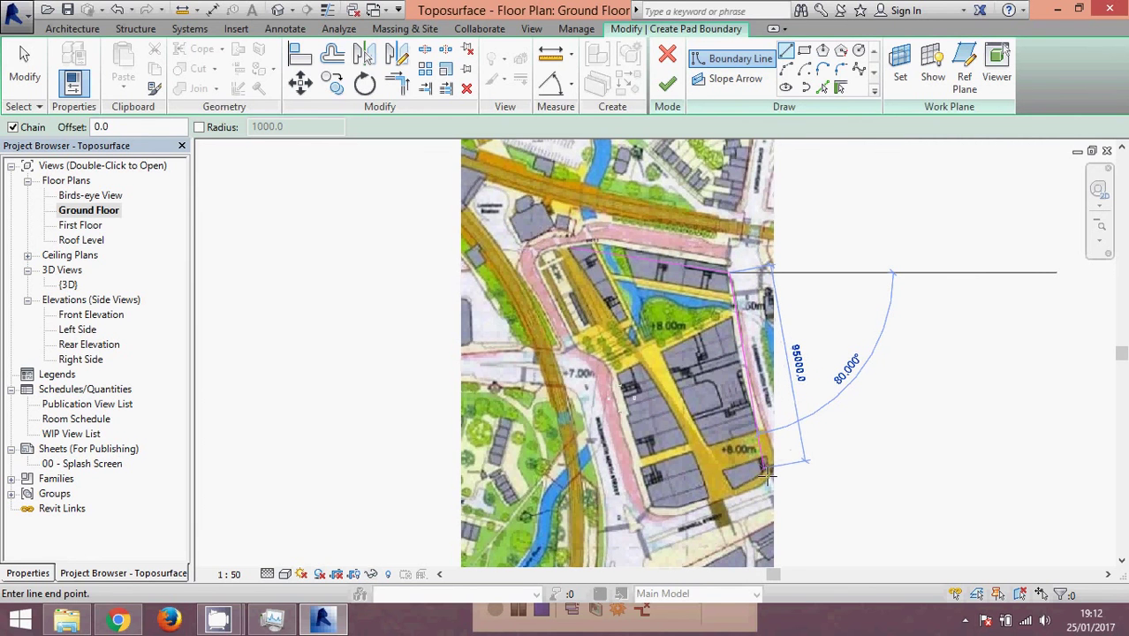
pyautogui.click(767, 470)
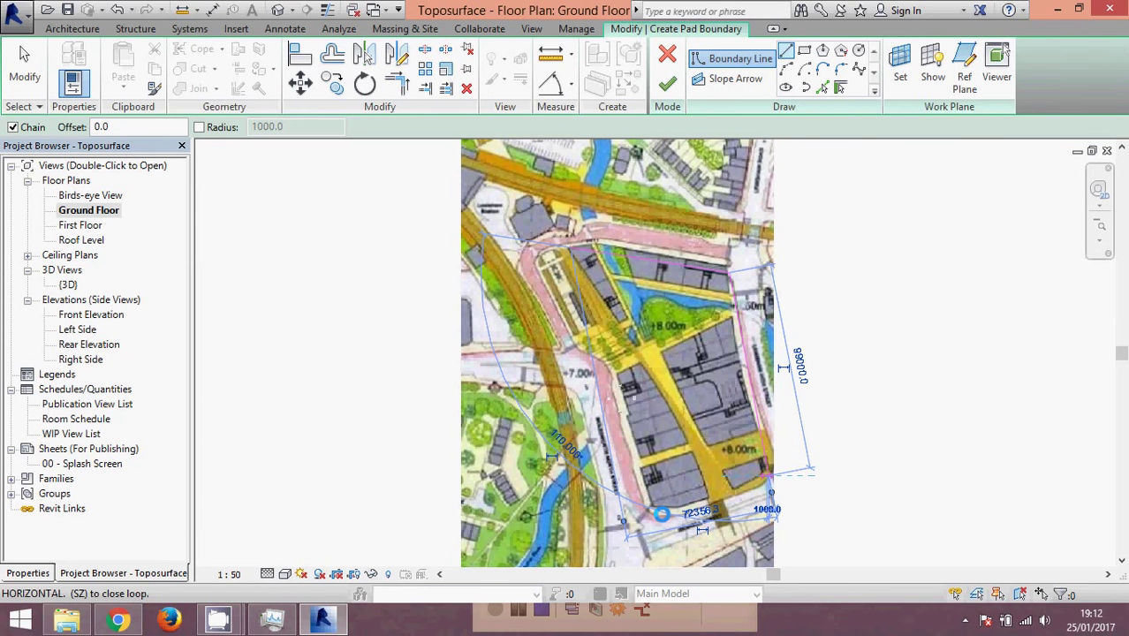
pyautogui.click(662, 513)
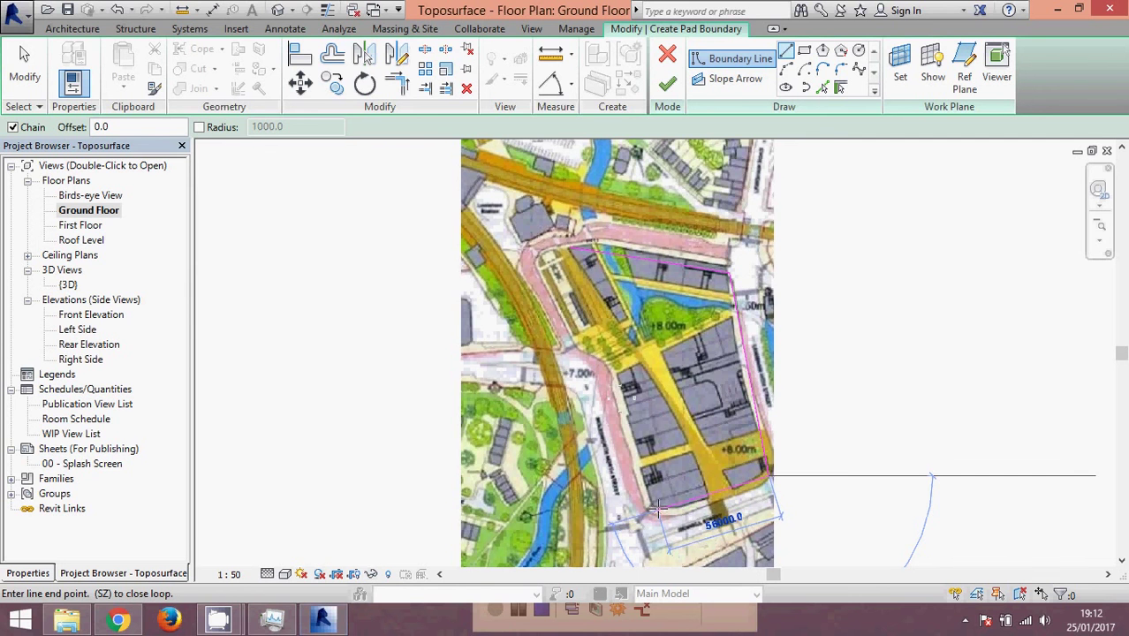
pyautogui.click(656, 508)
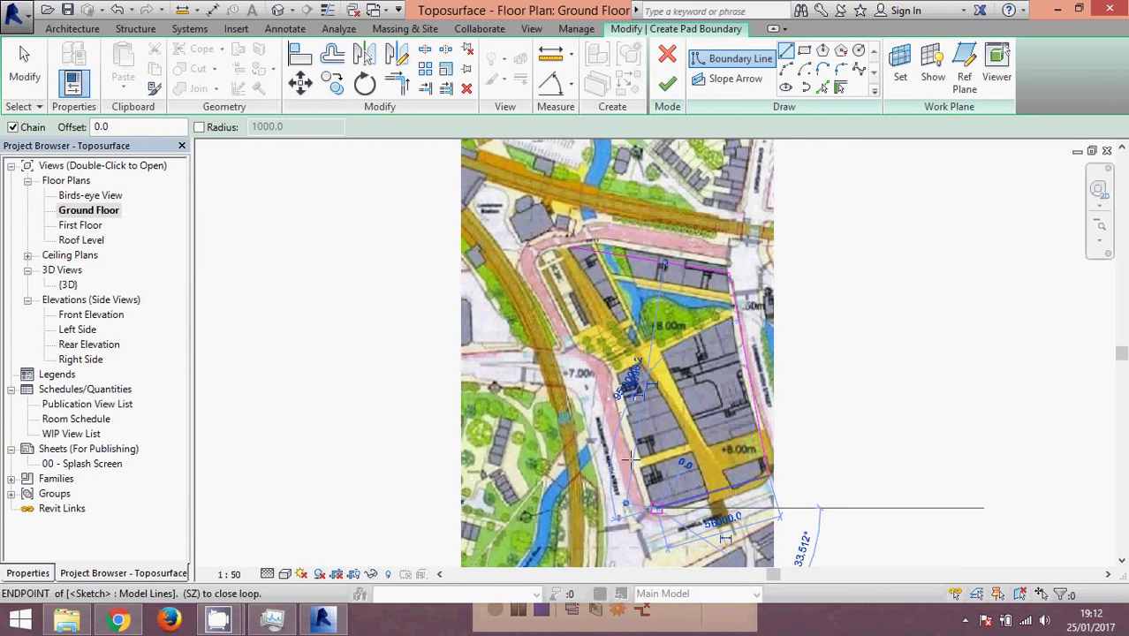
pyautogui.click(619, 373)
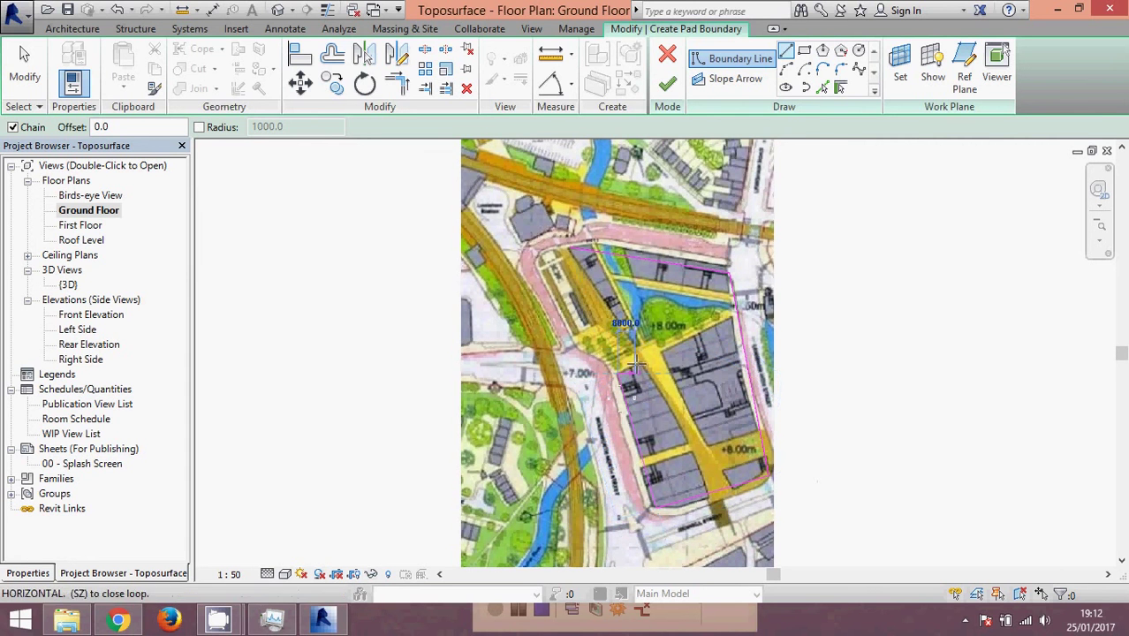
pyautogui.click(570, 247)
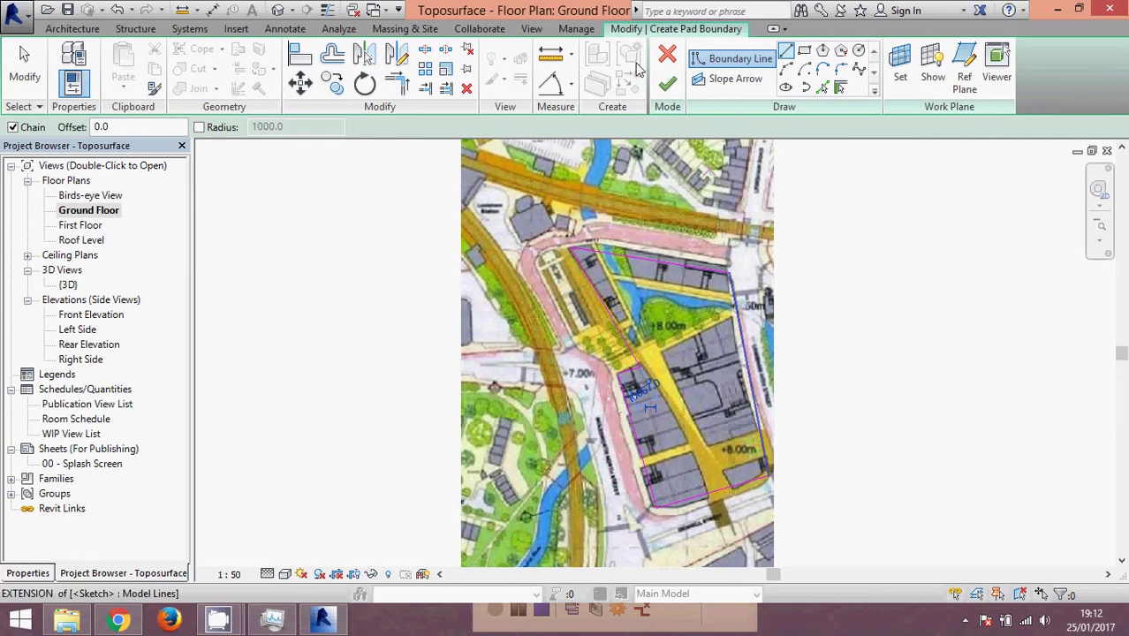
pyautogui.click(667, 84)
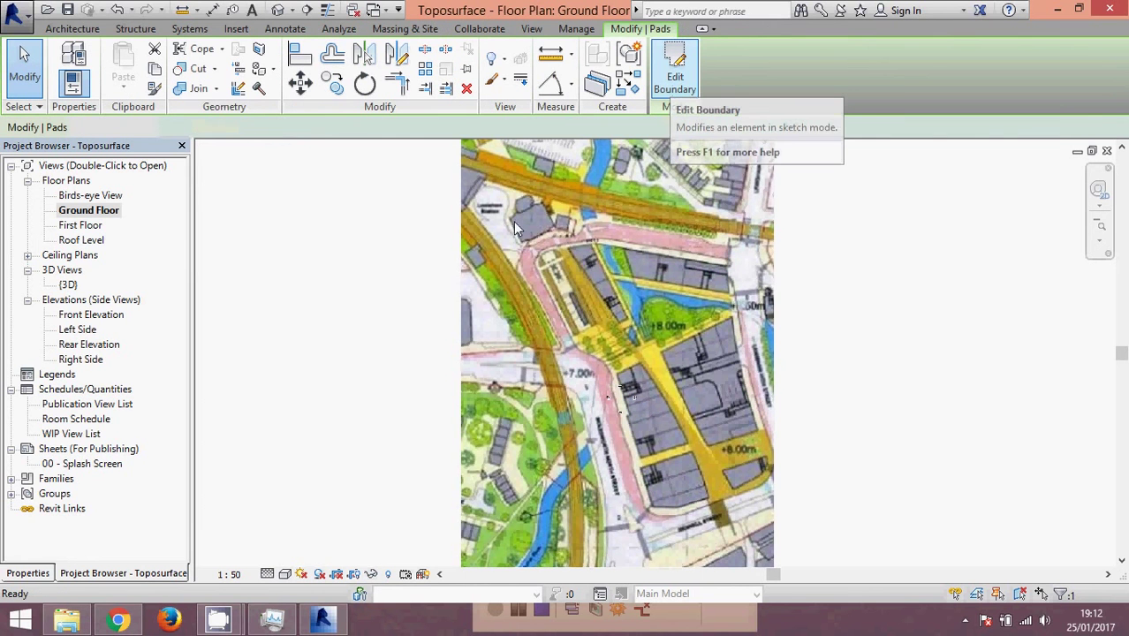
pyautogui.click(237, 246)
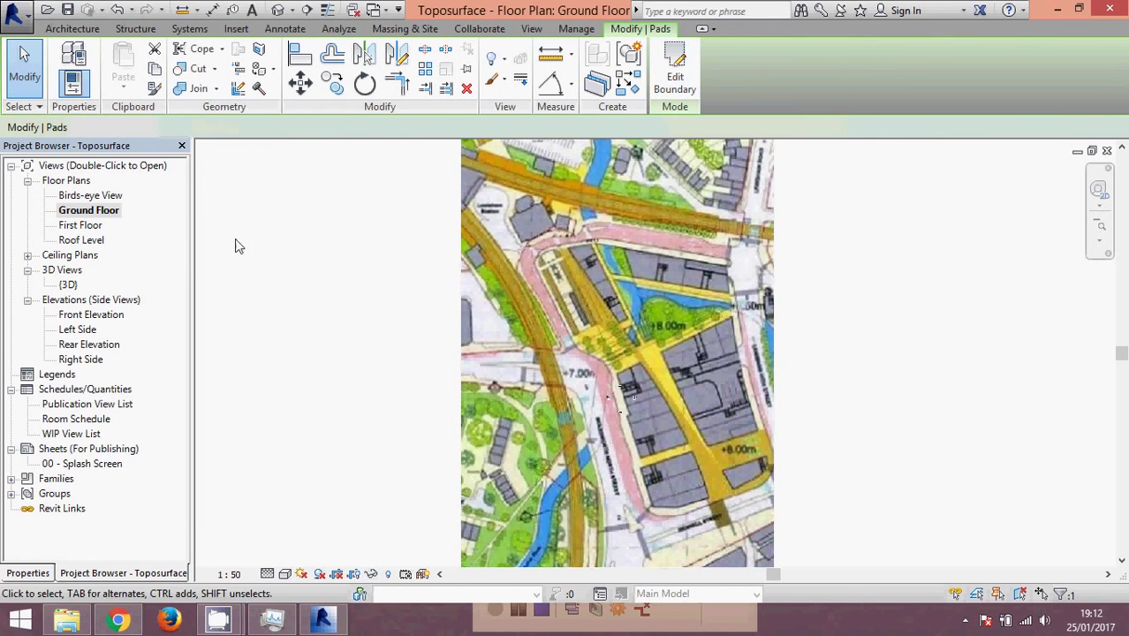
pyautogui.click(86, 198)
pyautogui.doubleClick(85, 198)
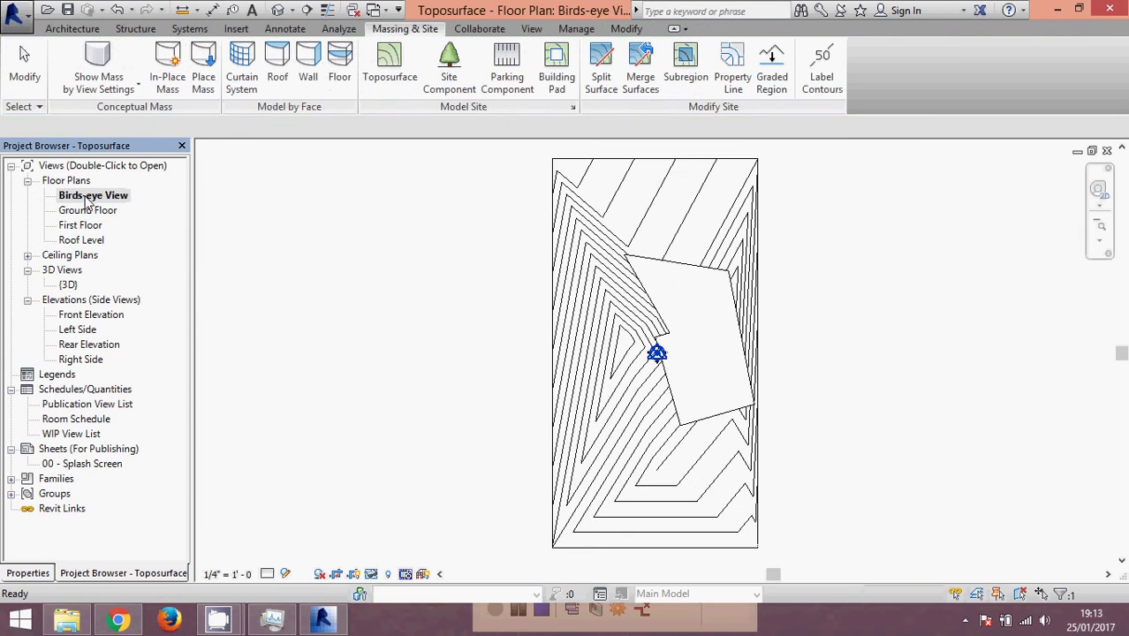
pyautogui.click(587, 318)
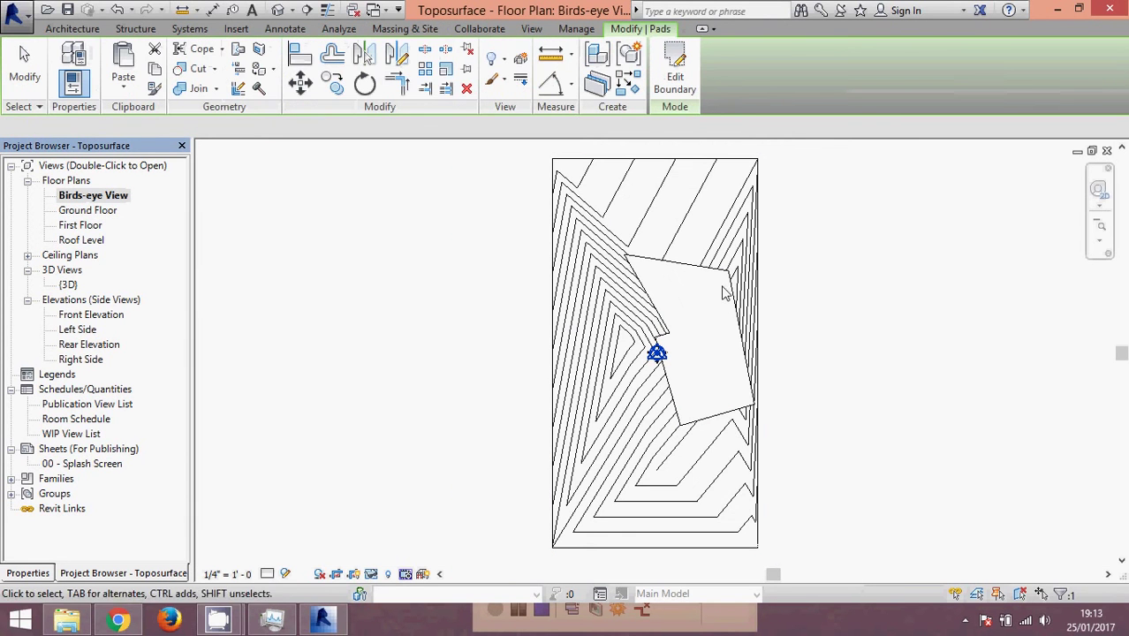
pyautogui.click(720, 288)
pyautogui.click(692, 309)
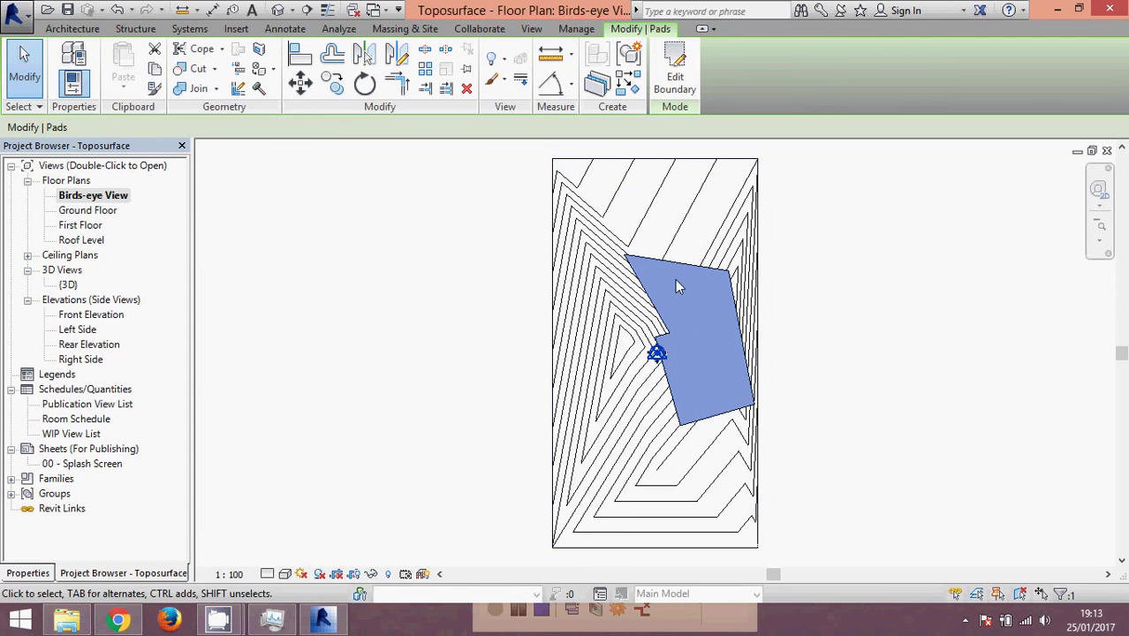
pyautogui.doubleClick(113, 211)
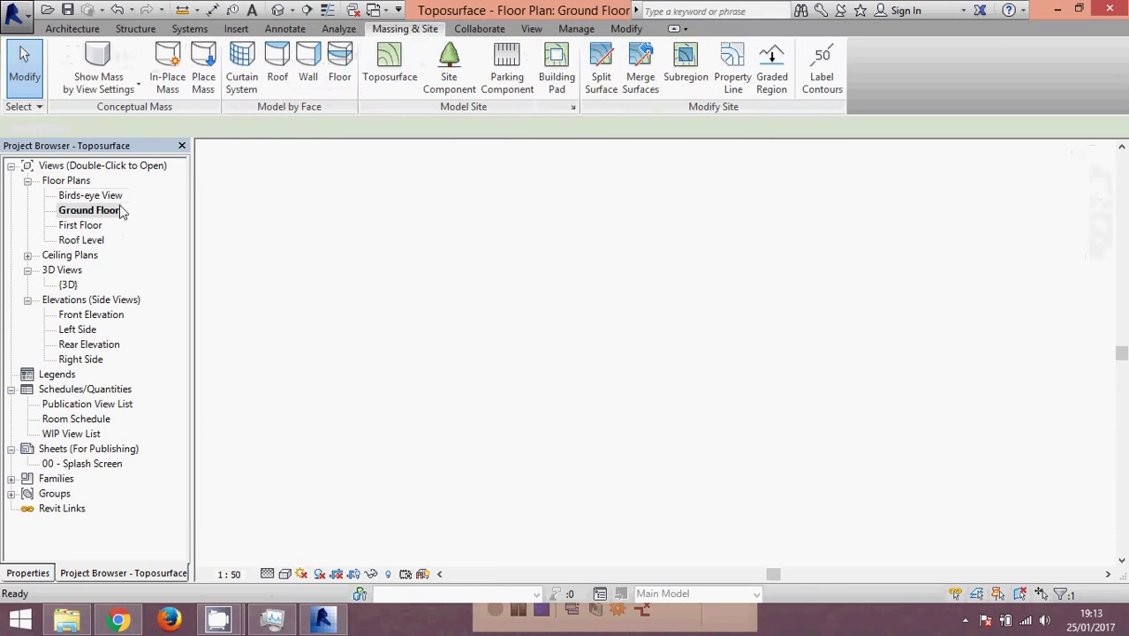
pyautogui.click(402, 29)
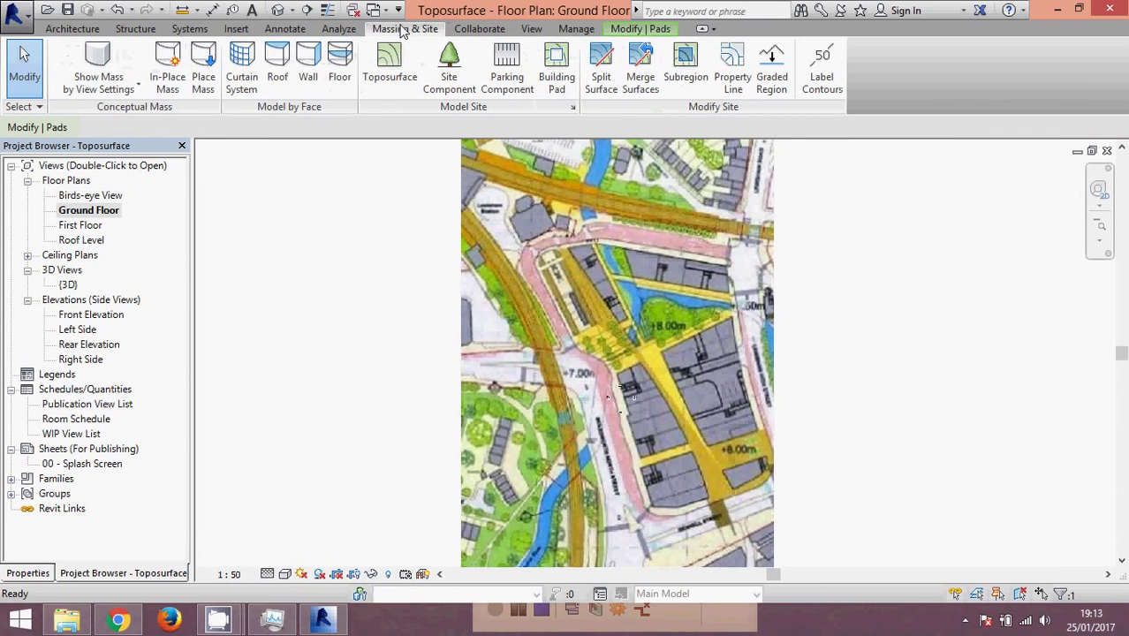
pyautogui.click(643, 29)
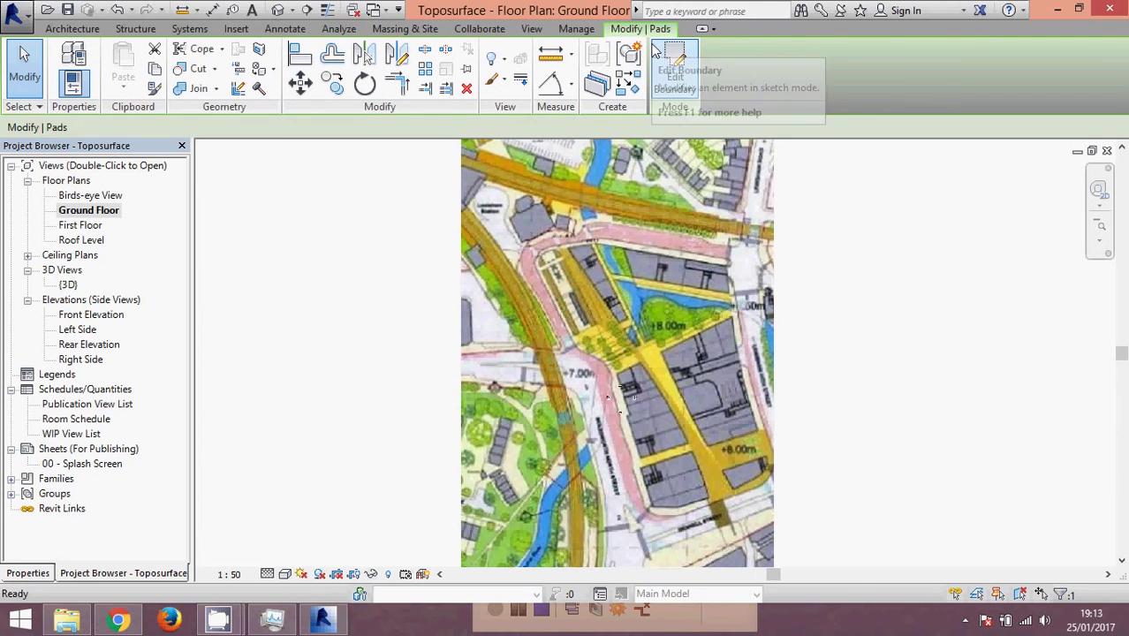
pyautogui.click(659, 53)
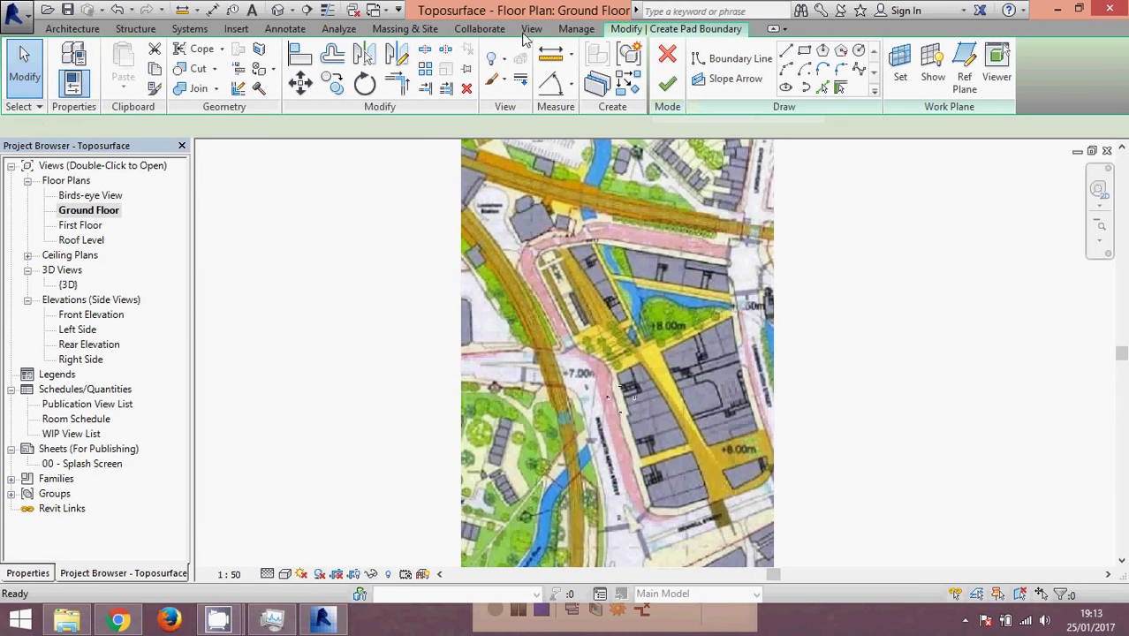
pyautogui.click(674, 85)
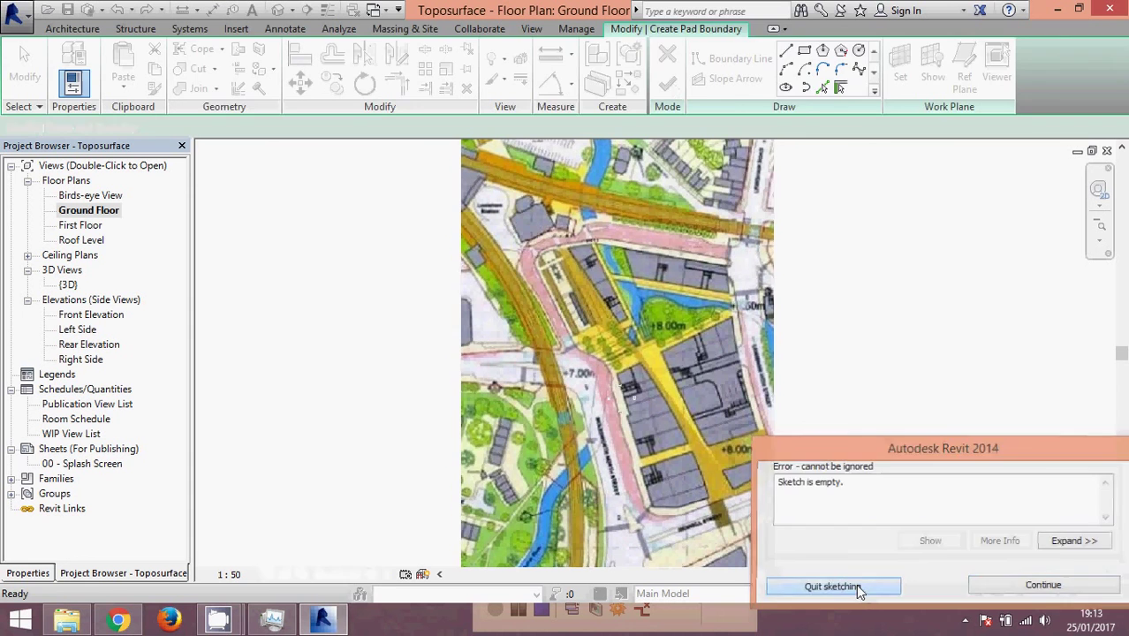
pyautogui.click(856, 585)
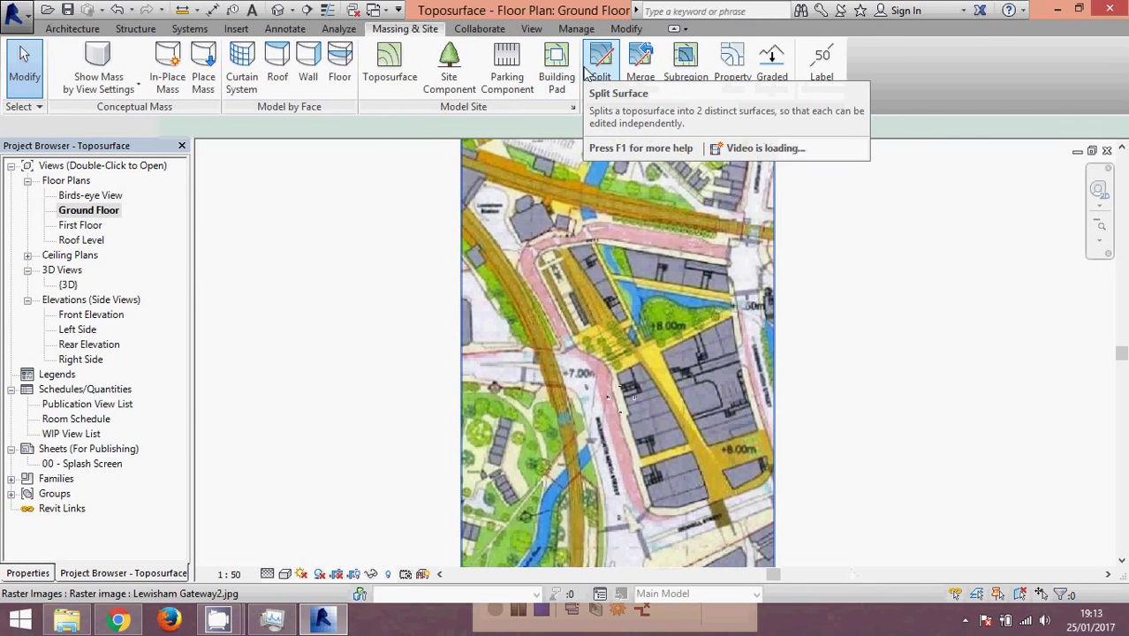
# Step: Start a subregion and trace boundary lines from the map's left edge to the road junction and down
pyautogui.click(691, 67)
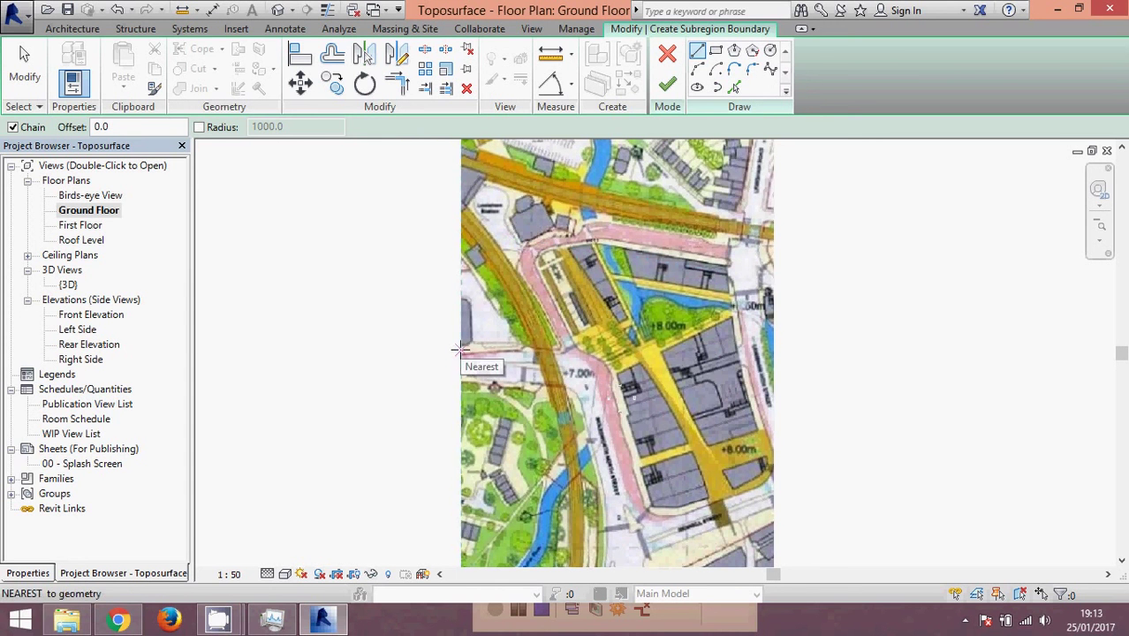
pyautogui.click(459, 349)
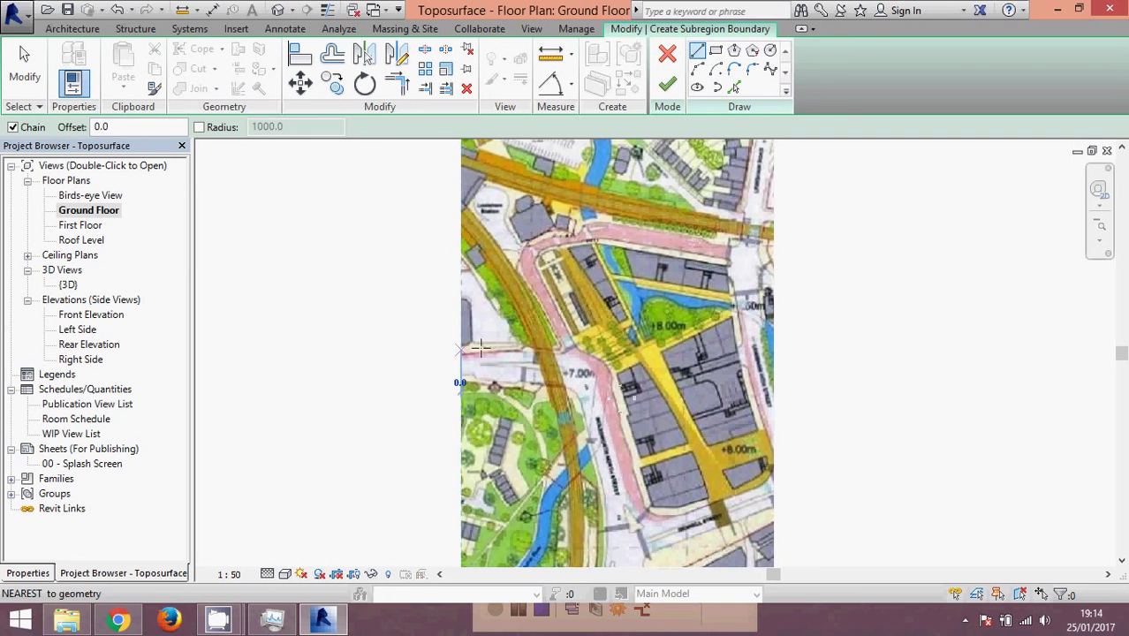
pyautogui.click(592, 350)
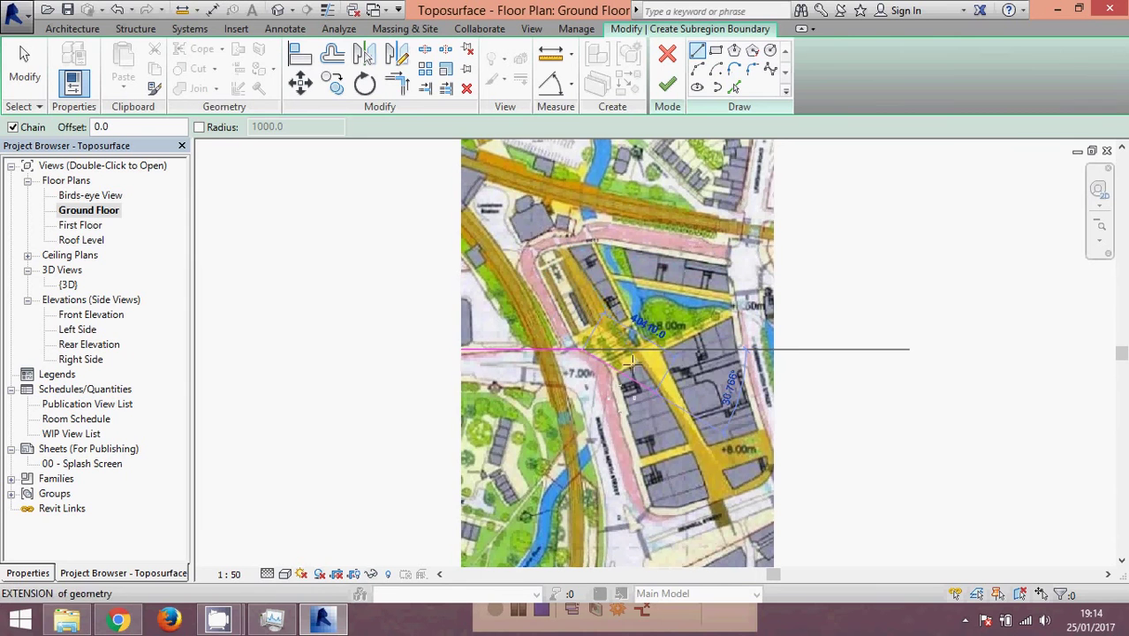
pyautogui.click(586, 349)
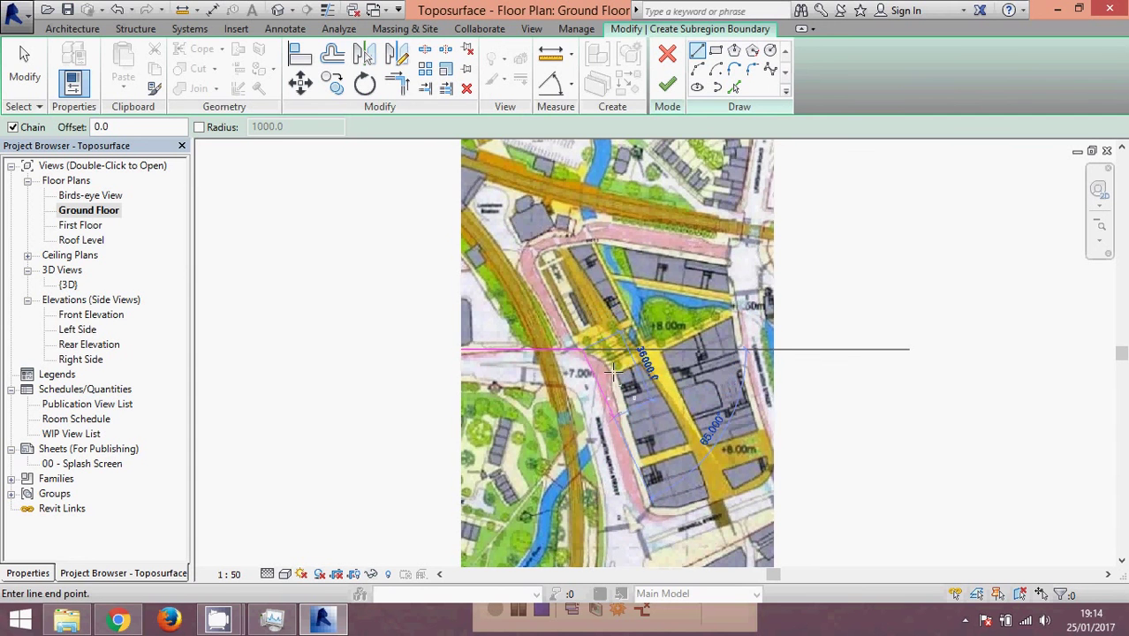
pyautogui.click(613, 373)
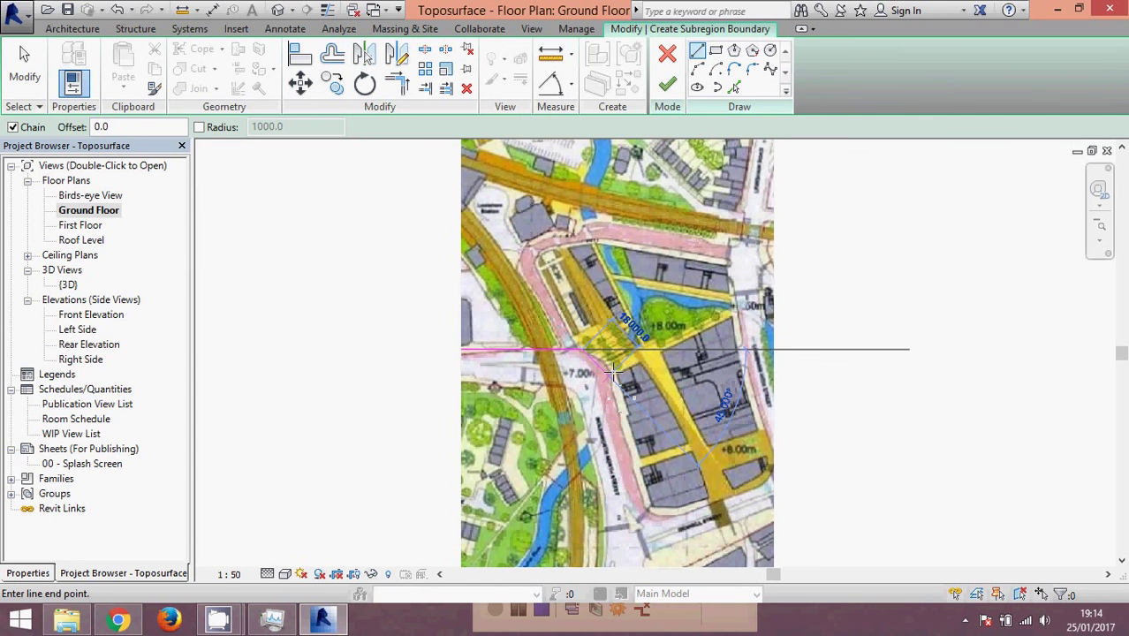
pyautogui.click(613, 374)
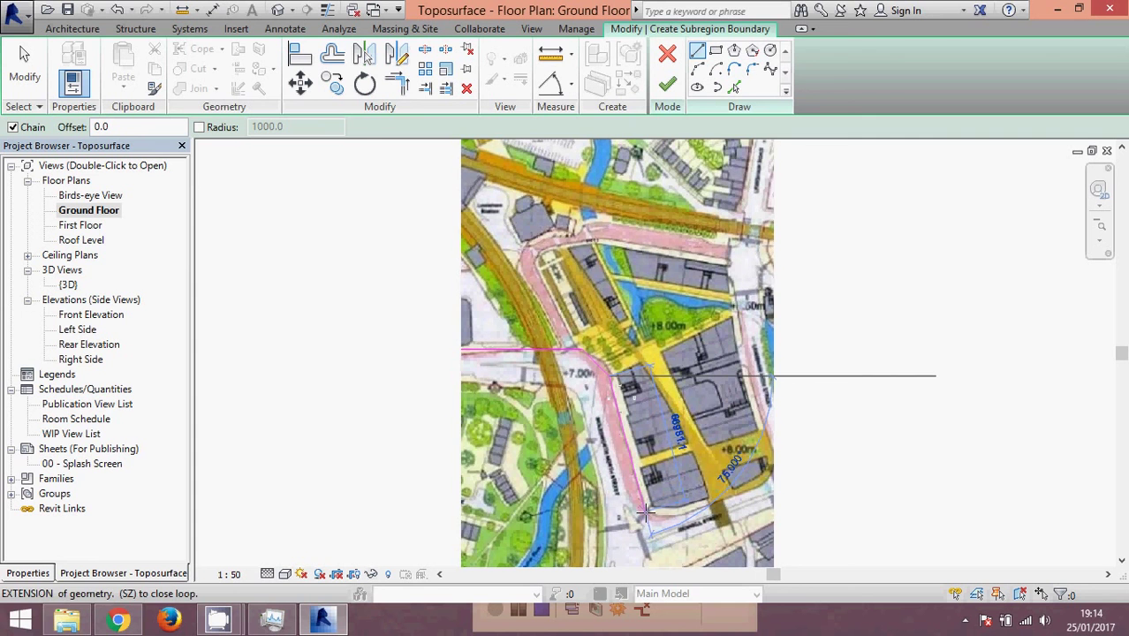
# Step: Extend the road boundary to the map's bottom and right edges, then back to the left edge
pyautogui.click(649, 510)
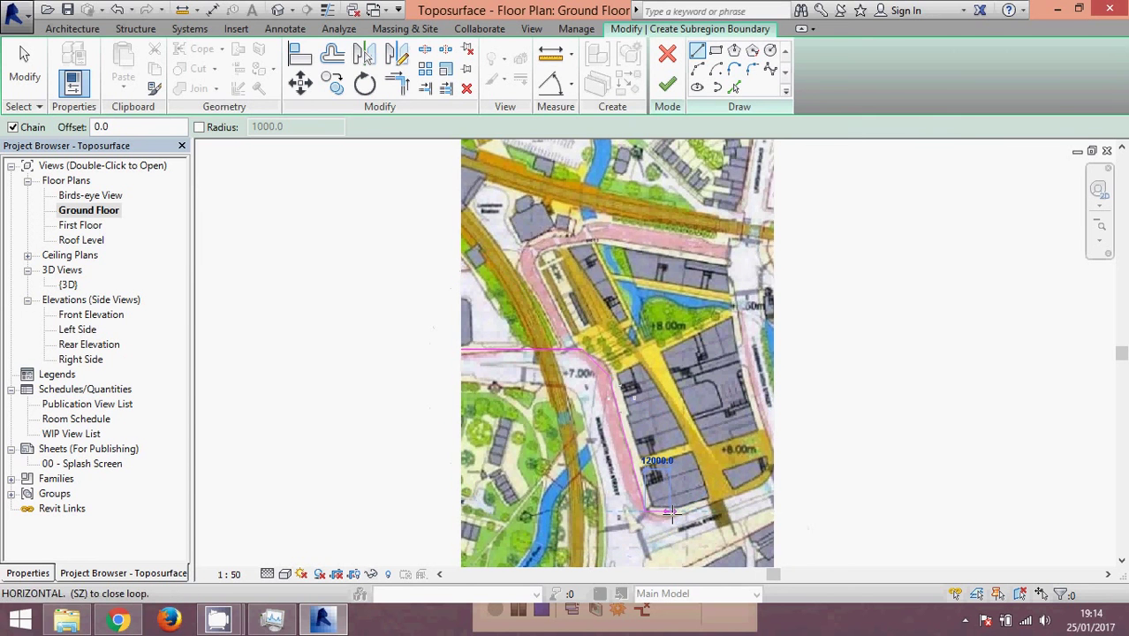
pyautogui.click(673, 511)
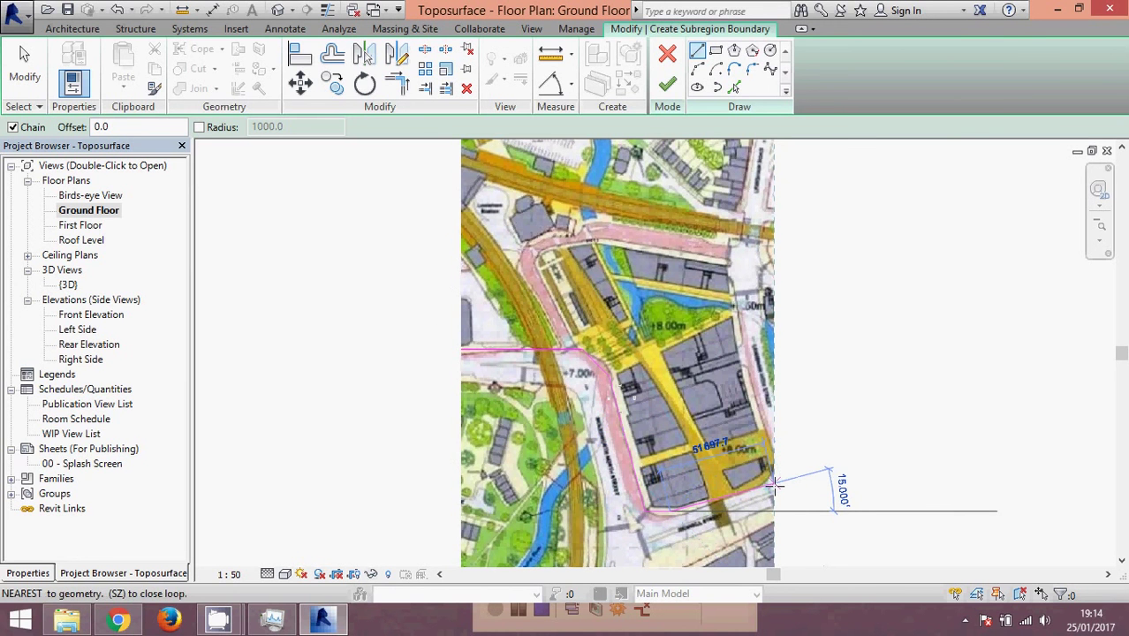
pyautogui.click(773, 485)
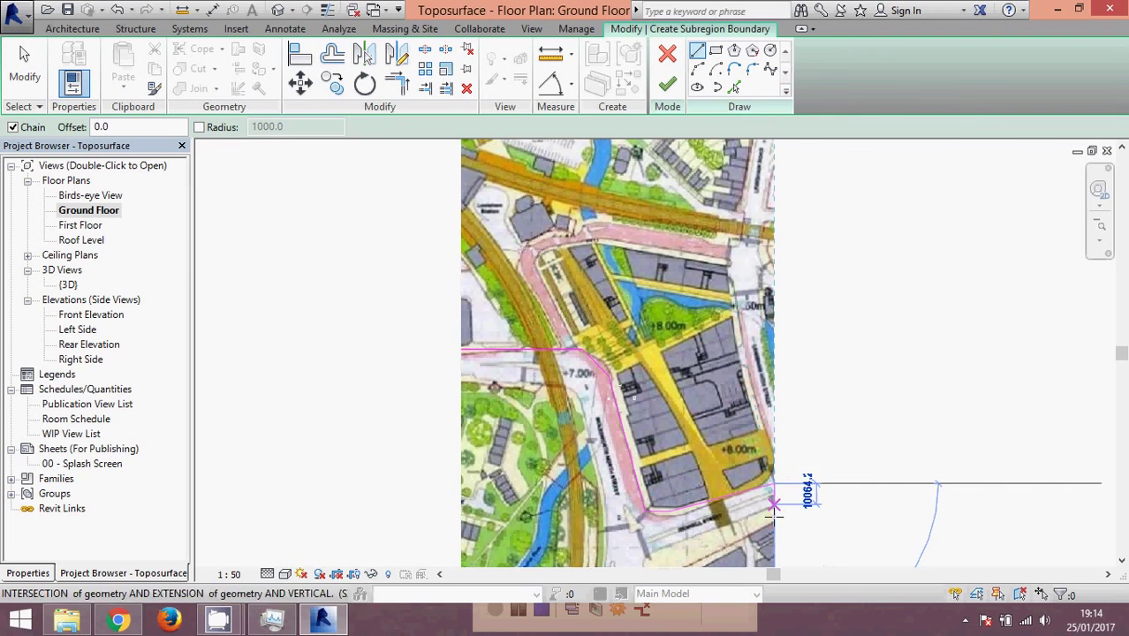
pyautogui.click(773, 518)
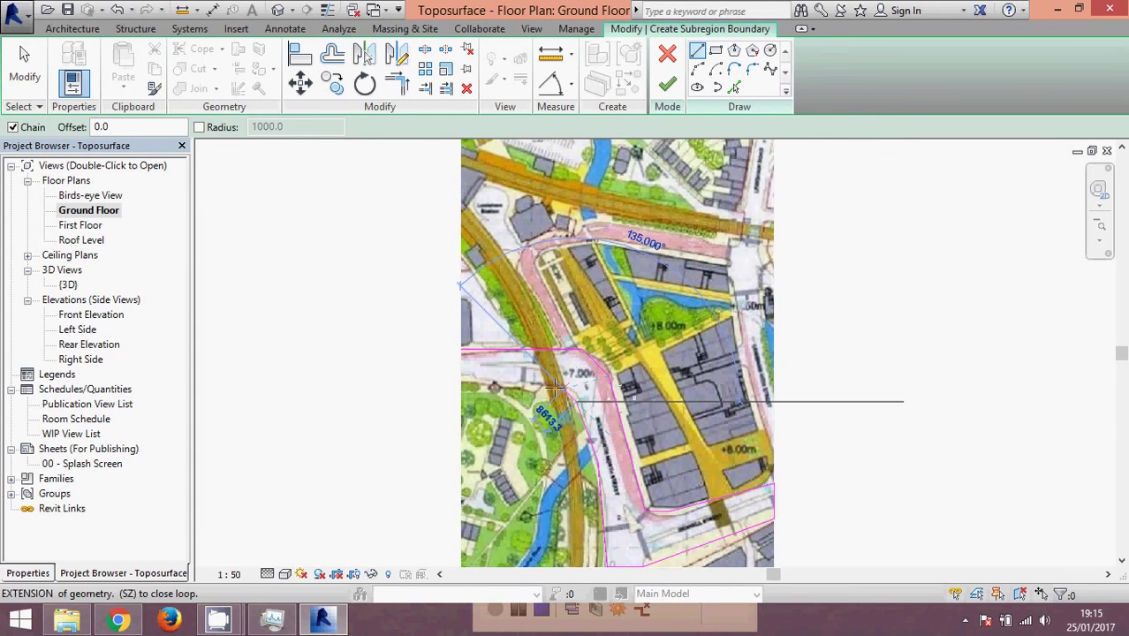
pyautogui.click(506, 382)
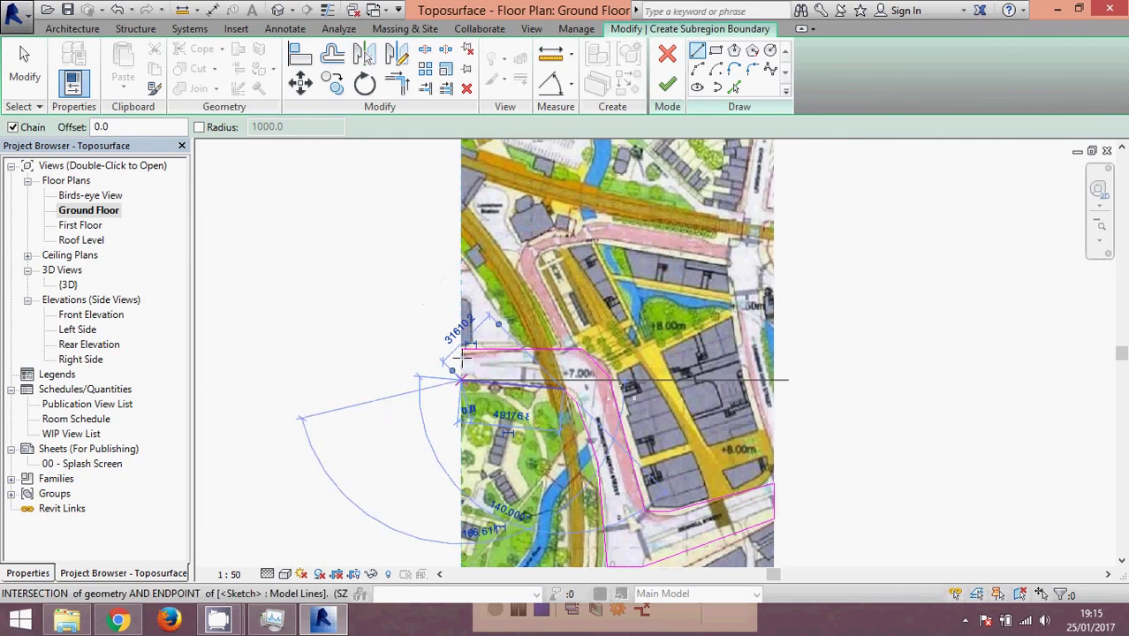
pyautogui.click(460, 381)
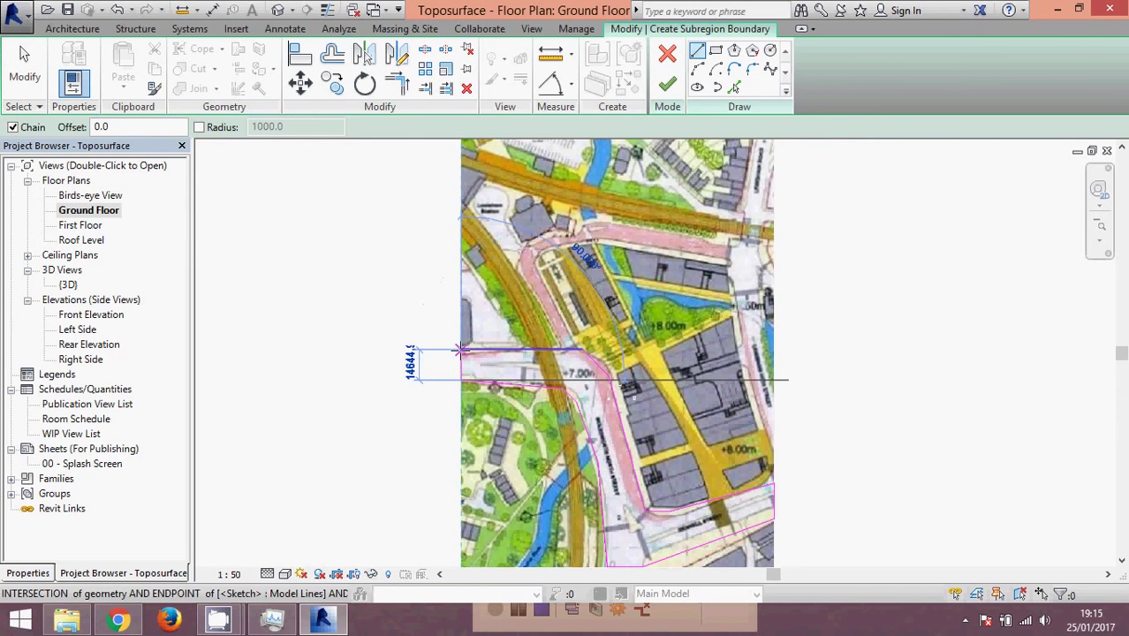
pyautogui.click(460, 351)
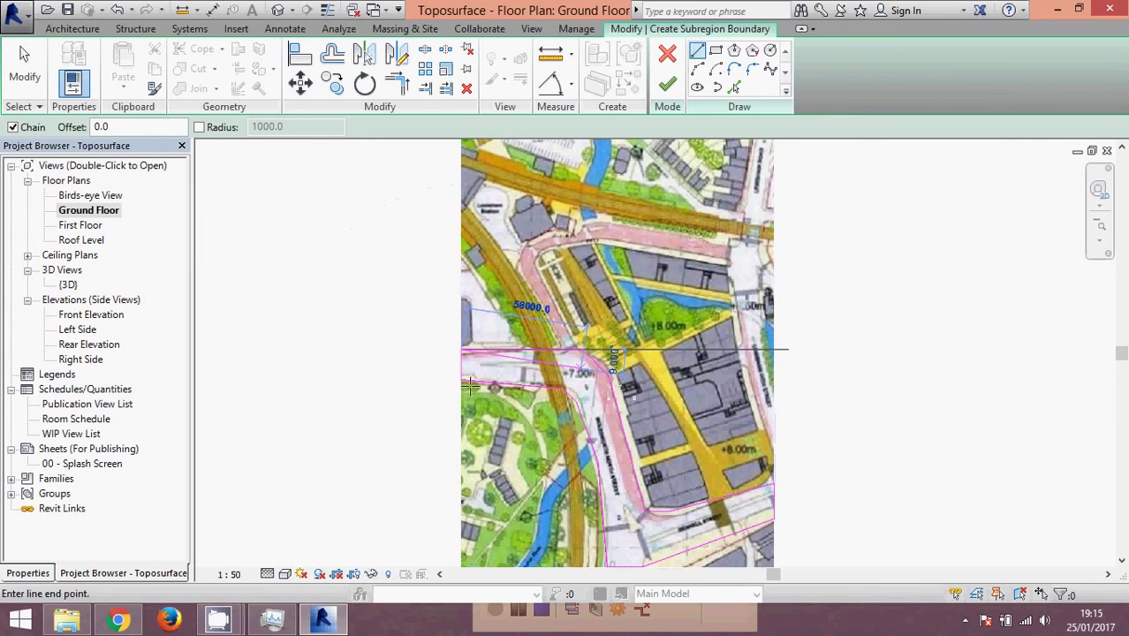
# Step: End the line tool, switch to Fillet Arc, and finish the road subregion sketch
pyautogui.press('Escape')
pyautogui.press('Escape')
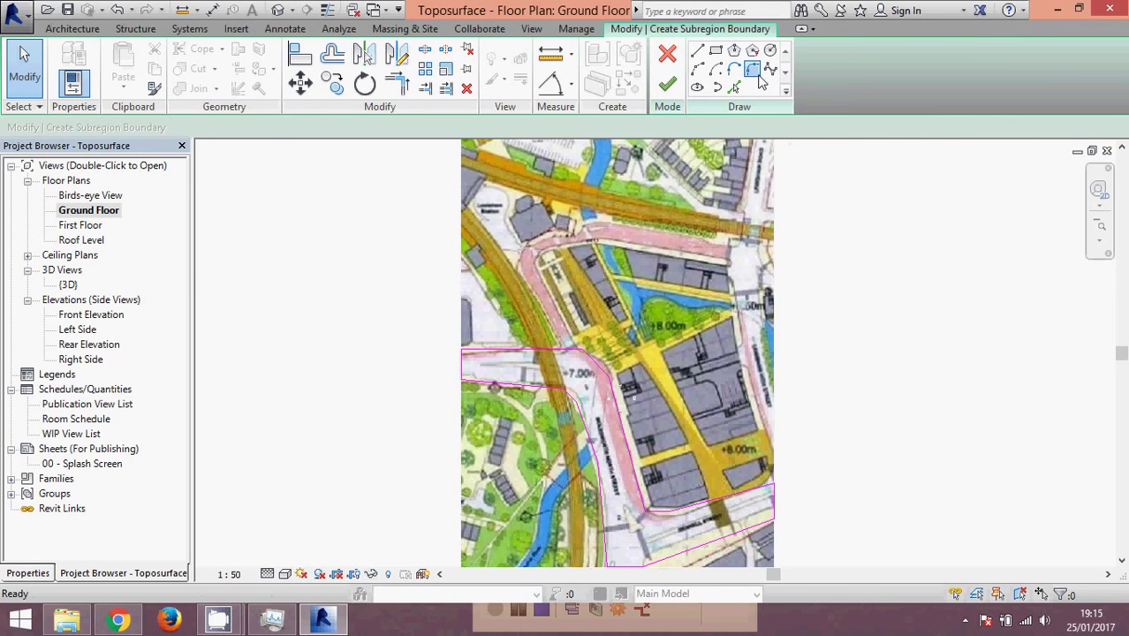
pyautogui.click(752, 71)
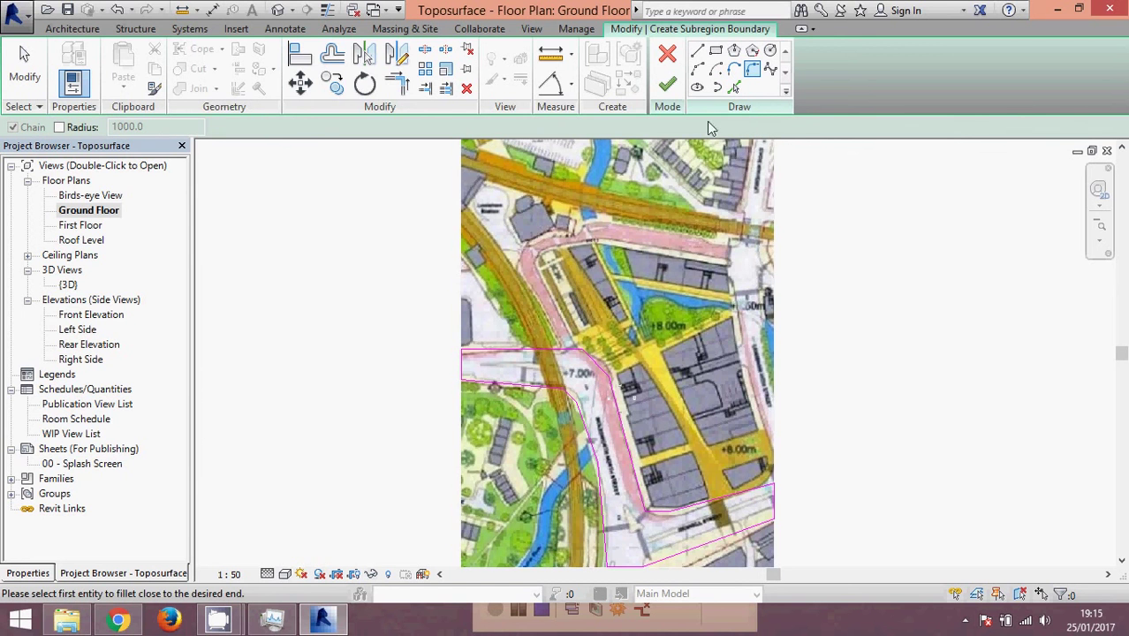
pyautogui.click(674, 88)
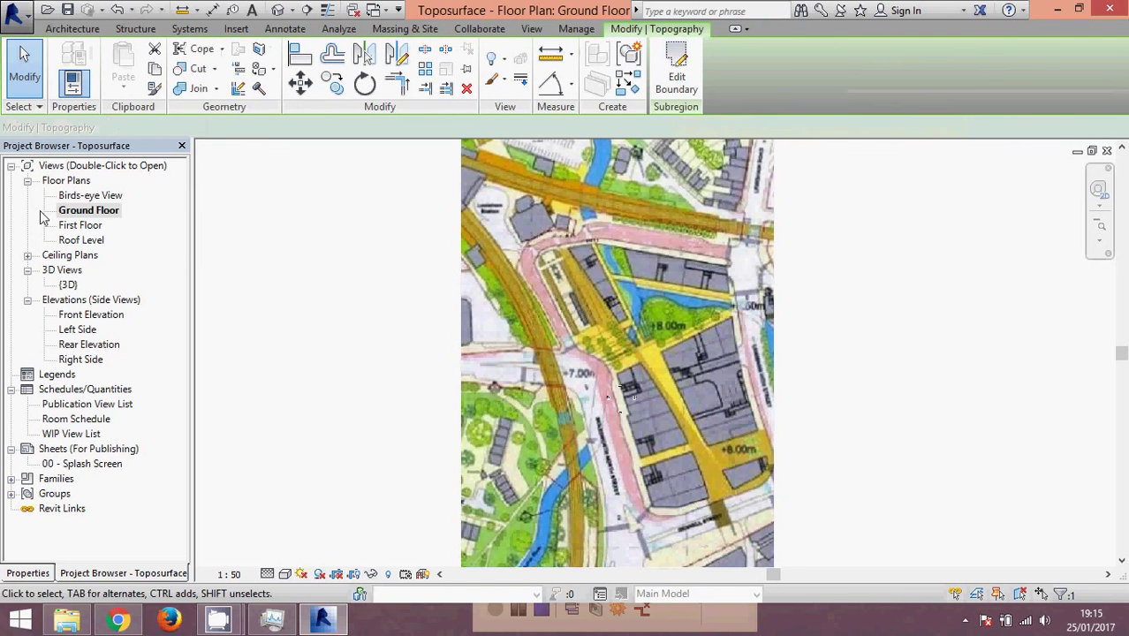
# Step: Check the road subregion in Birds-eye View and Ground Floor, then open the {3D} view
pyautogui.doubleClick(66, 199)
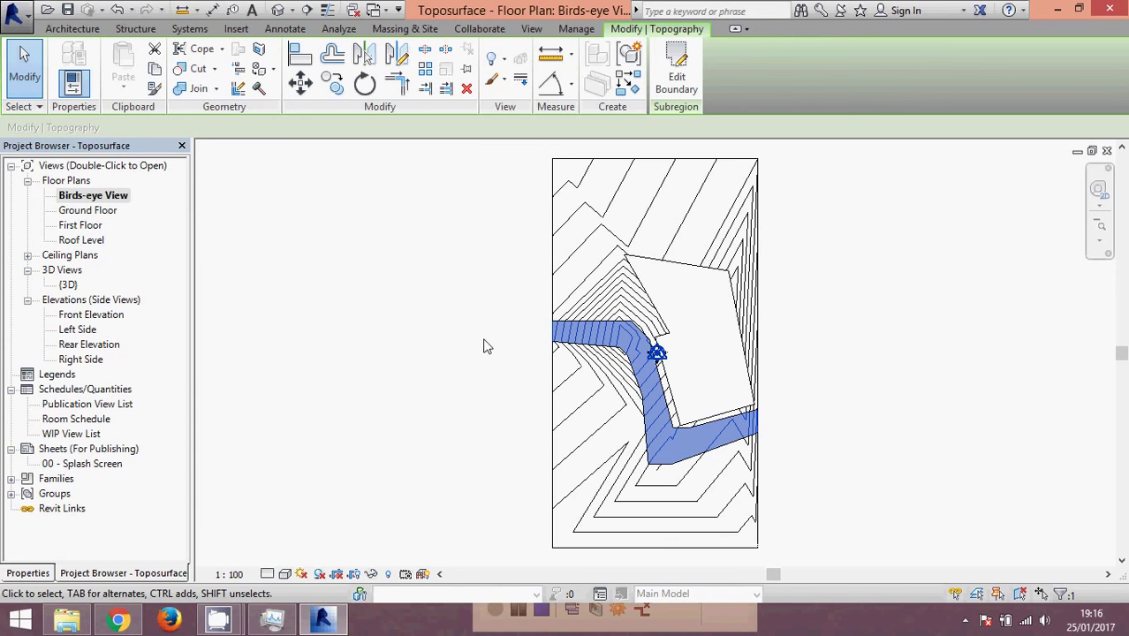
pyautogui.doubleClick(86, 210)
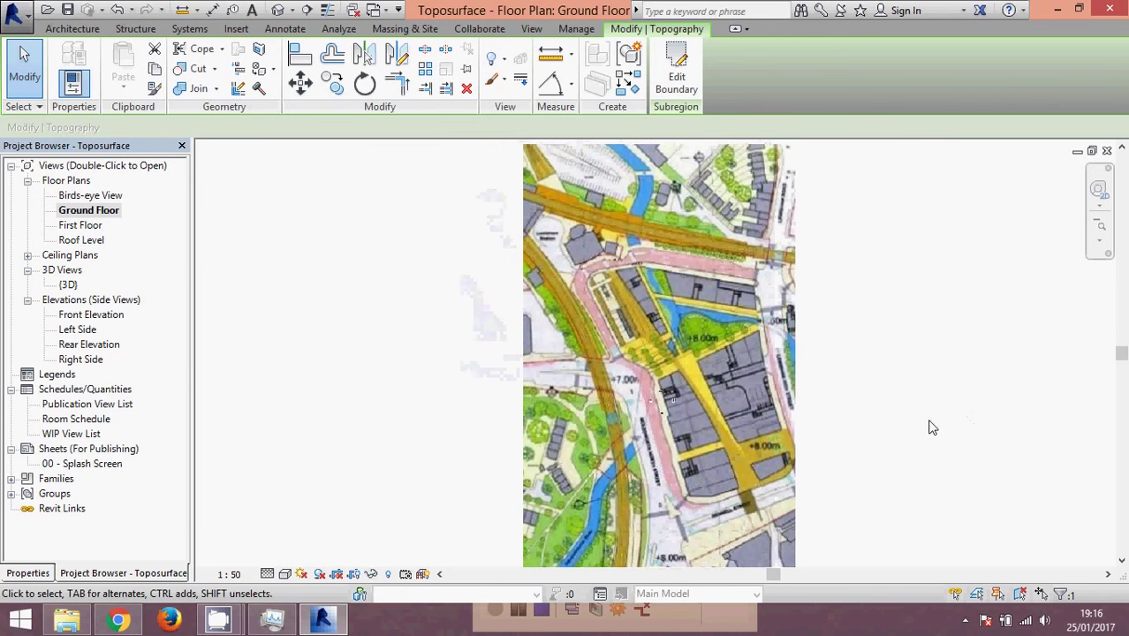
pyautogui.scroll(-2, 721, 531)
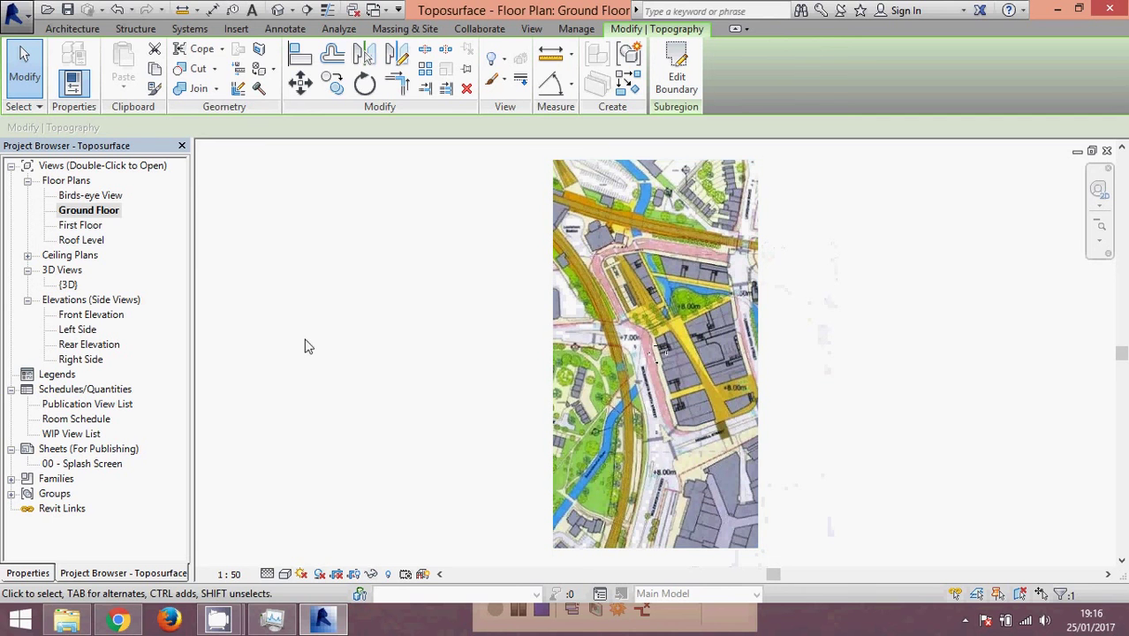
pyautogui.doubleClick(111, 197)
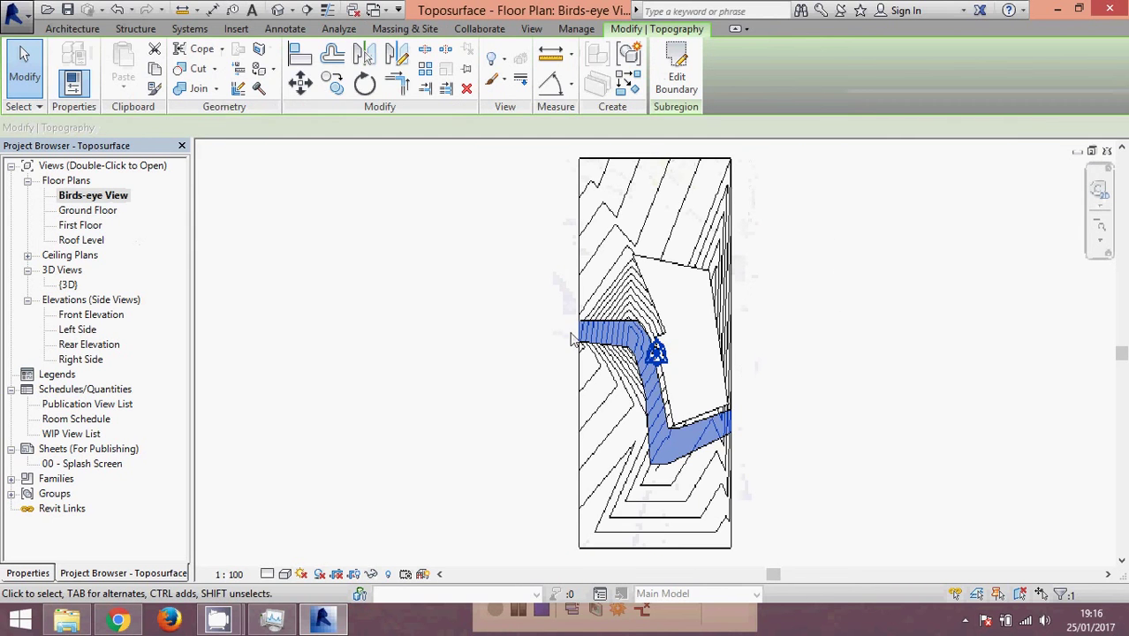
pyautogui.scroll(-3, 799, 367)
pyautogui.click(804, 353)
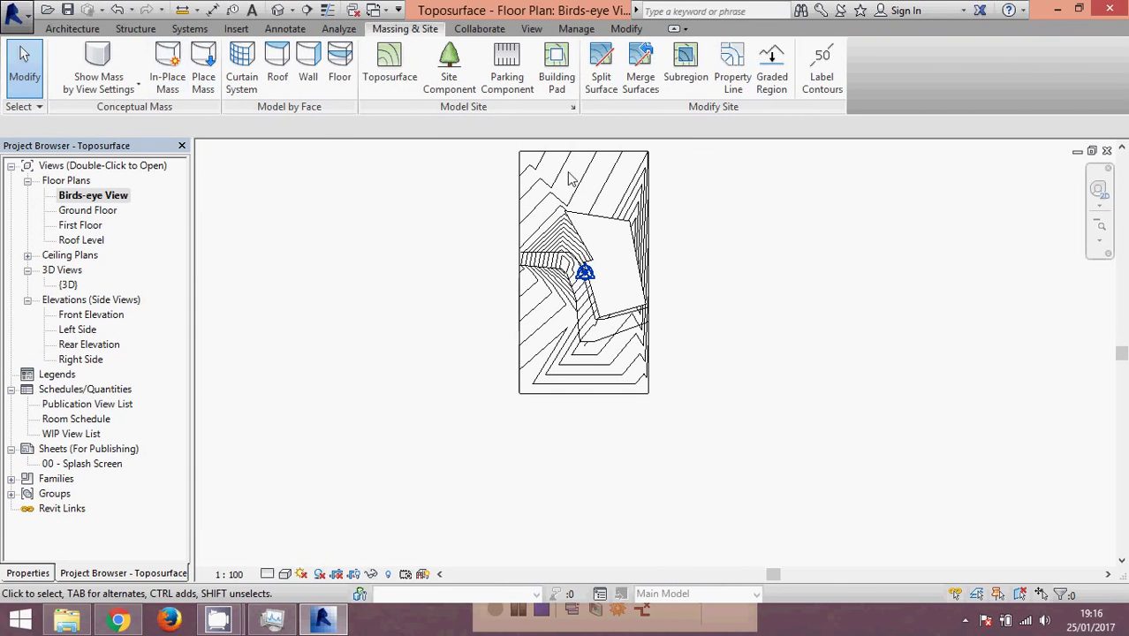
pyautogui.doubleClick(68, 284)
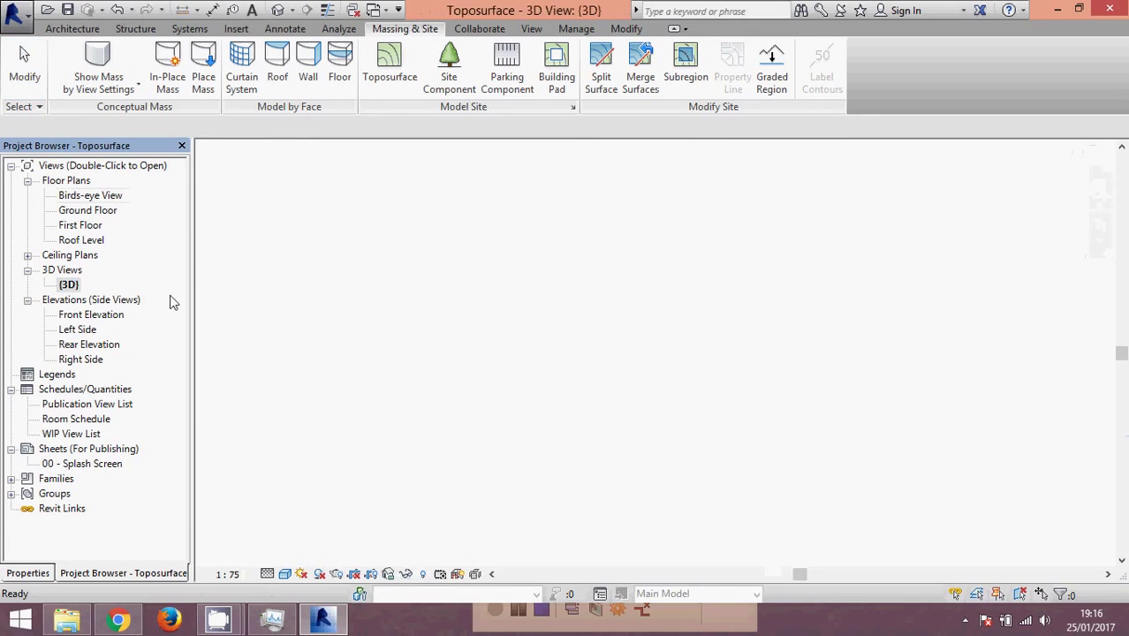